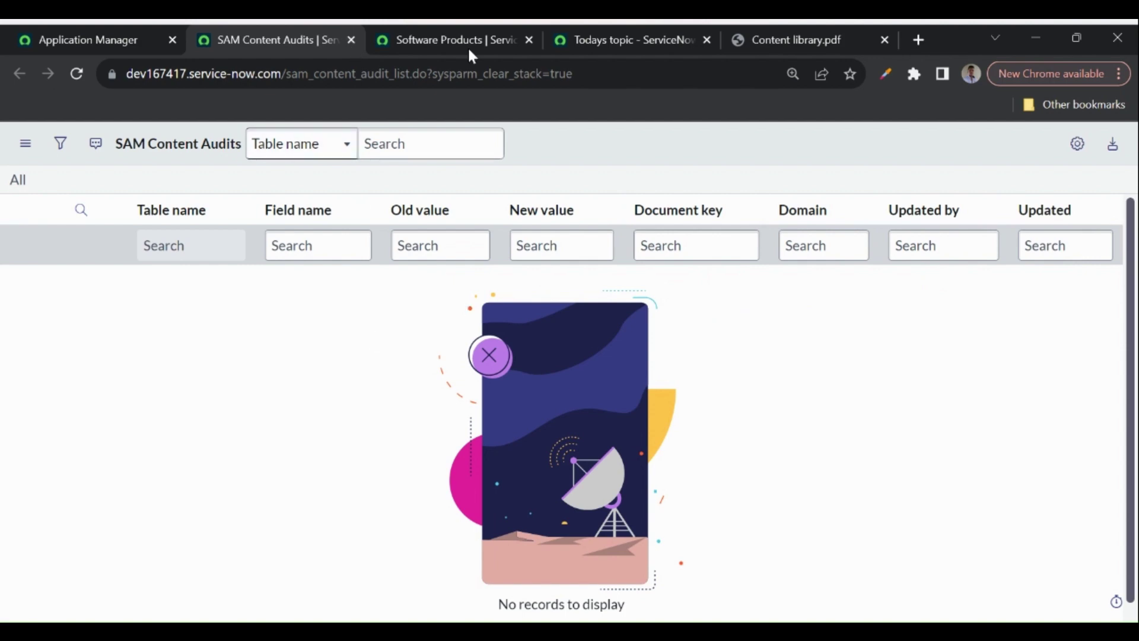
# In Content library.pdf, review the SAM Content Audit part of the flow and continue to the flow with opting for Content Service
pyautogui.click(771, 41)
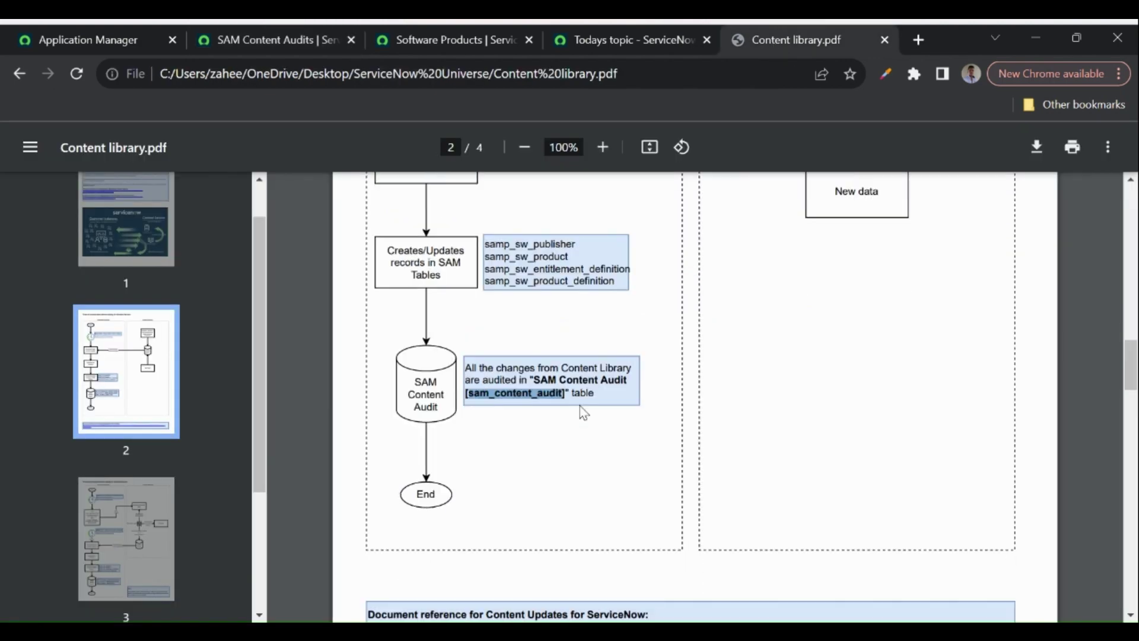
pyautogui.scroll(-1, 584, 412)
pyautogui.click(517, 410)
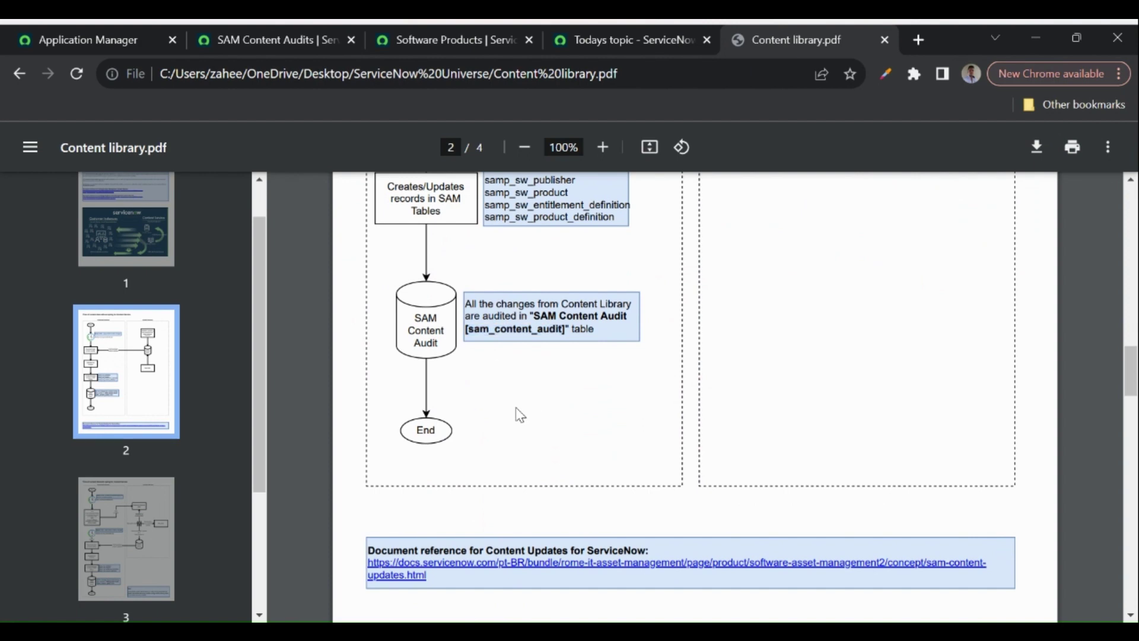
pyautogui.scroll(1, 520, 415)
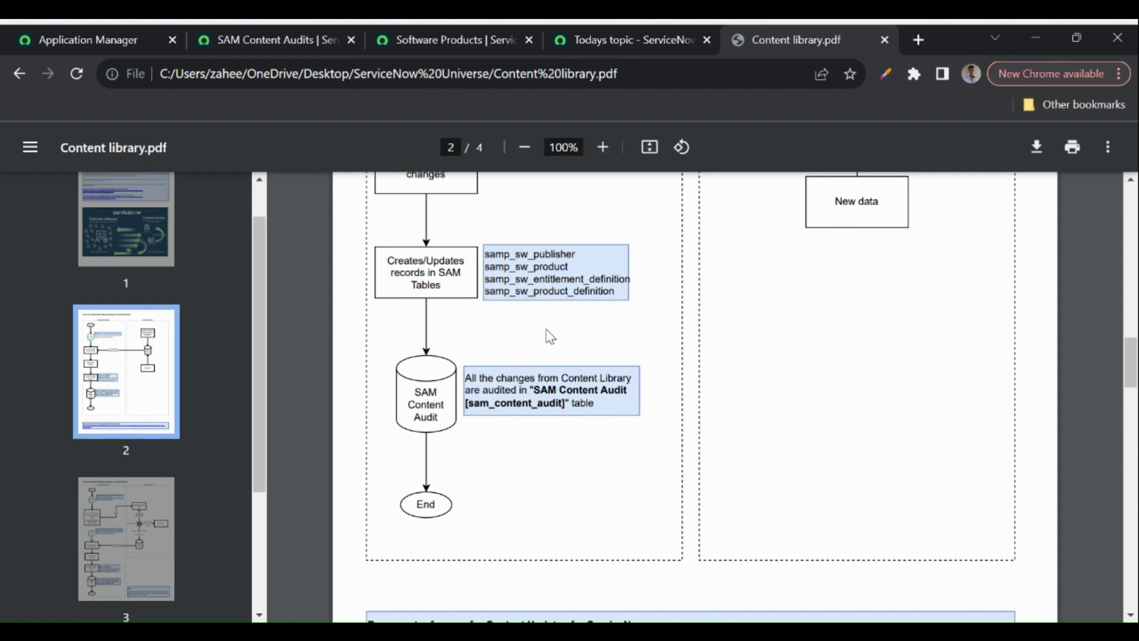
pyautogui.scroll(-1, 564, 365)
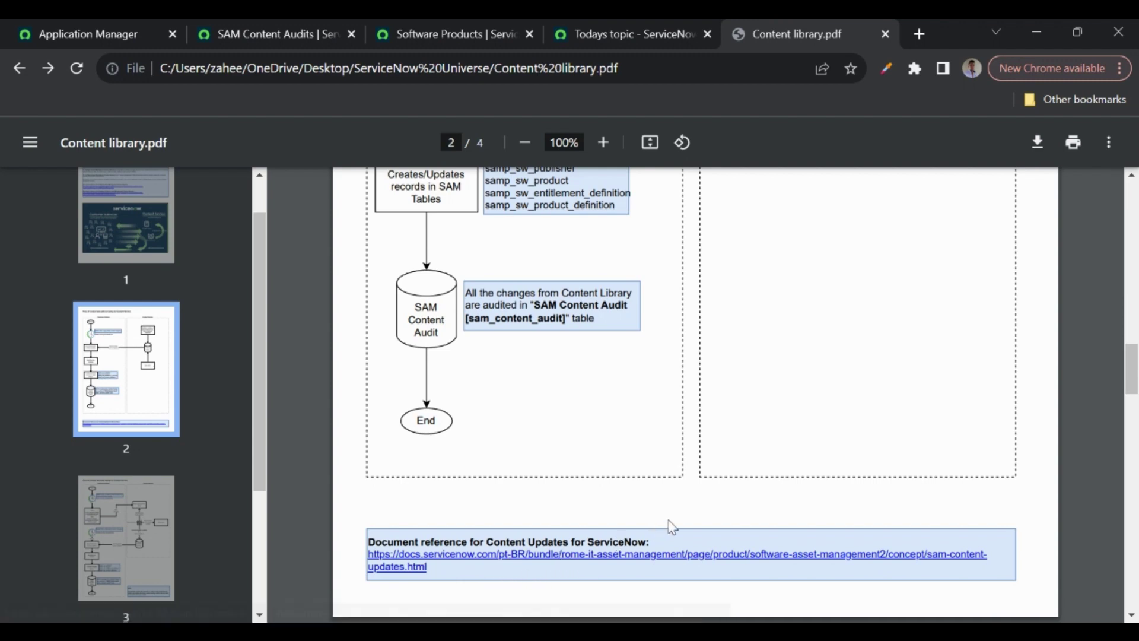
pyautogui.scroll(-5, 672, 527)
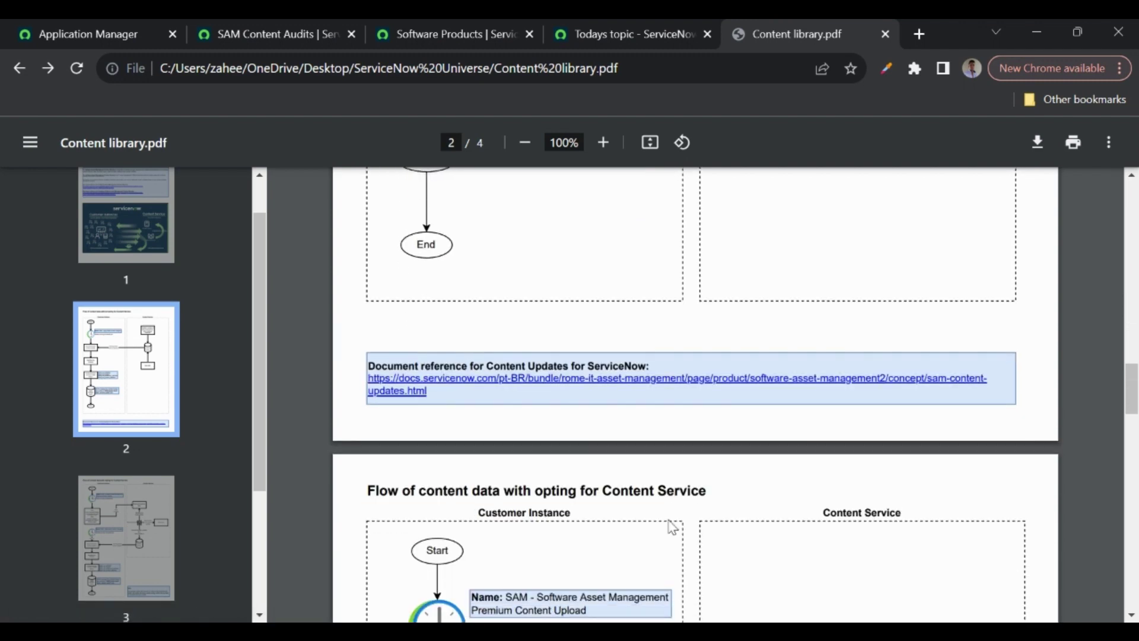
pyautogui.scroll(-1, 673, 527)
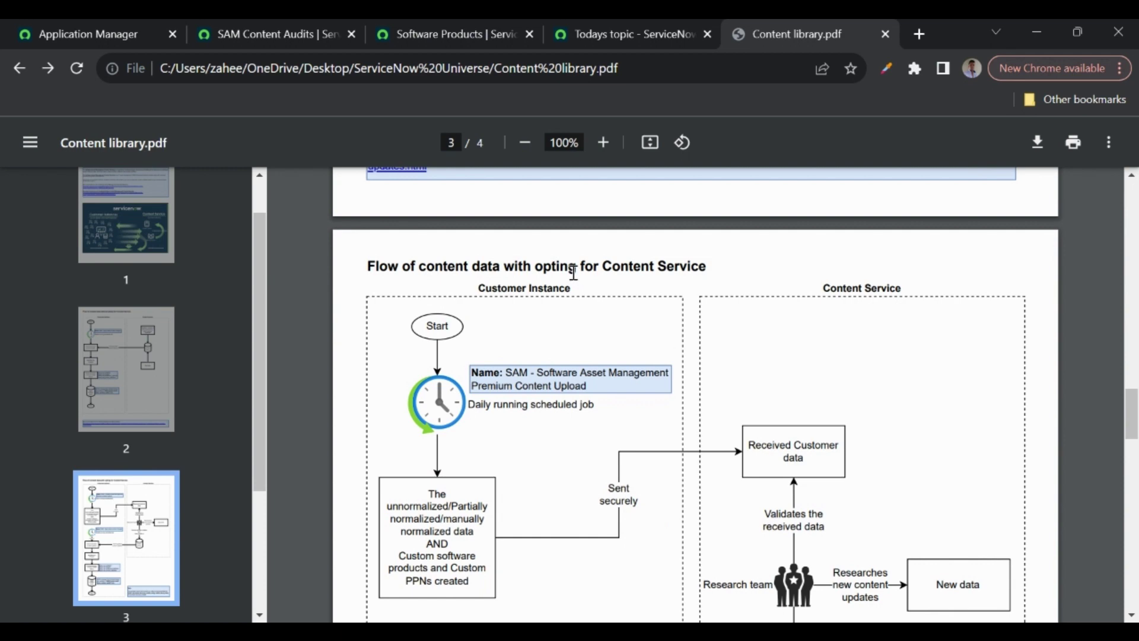
# Switch to the ServiceNow instance, filter the navigator for "content ser" and open the Content Service Setup module
pyautogui.click(115, 37)
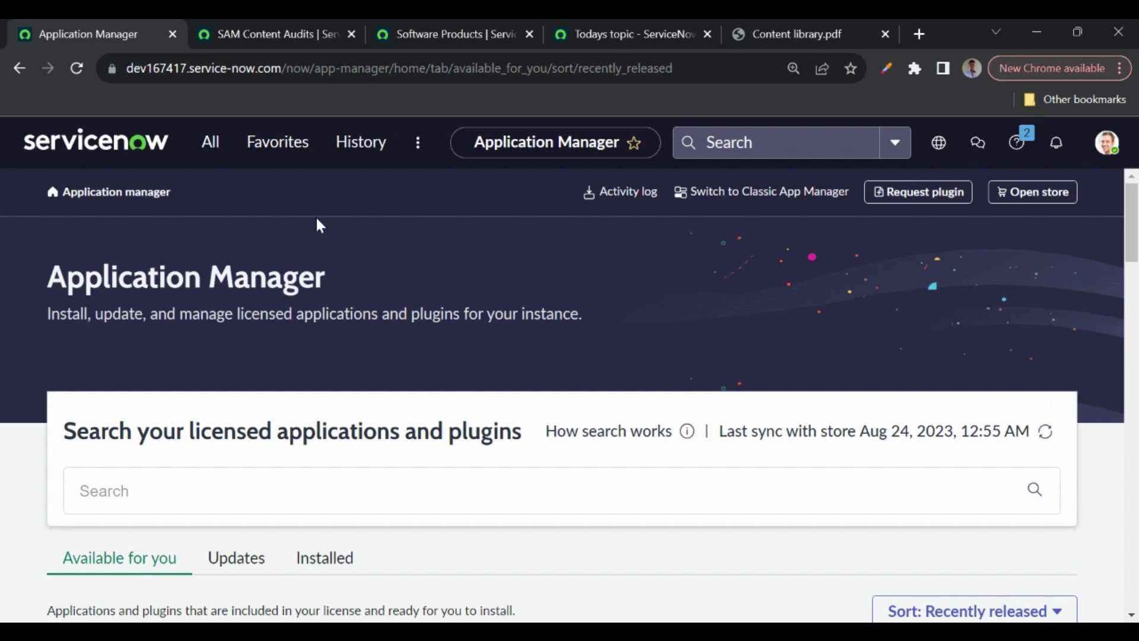
pyautogui.click(212, 151)
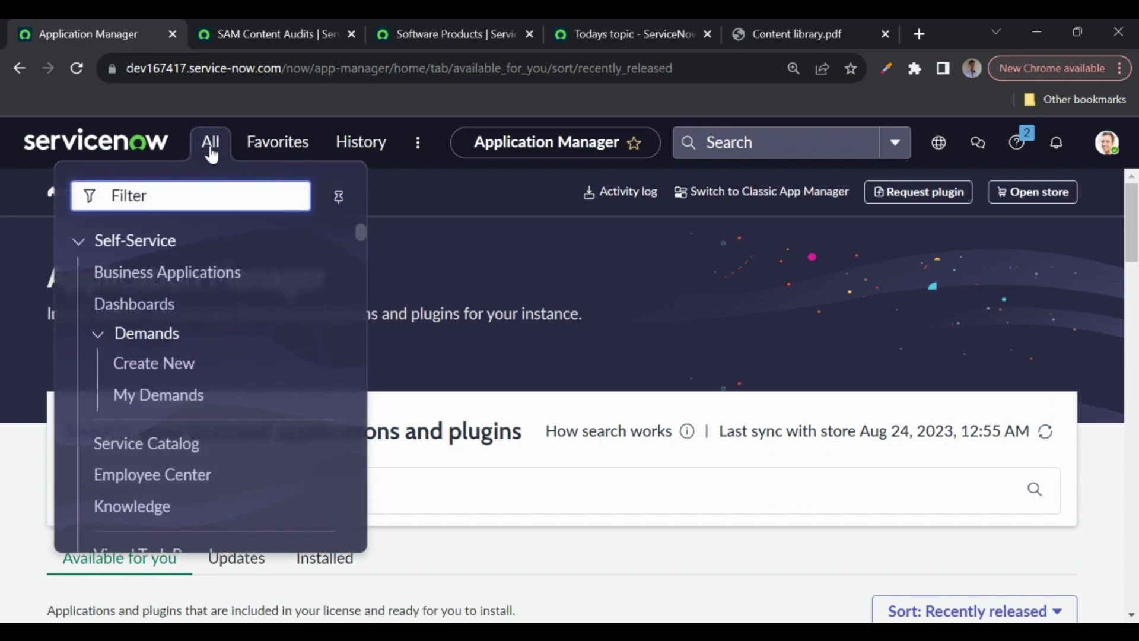
pyautogui.write('content')
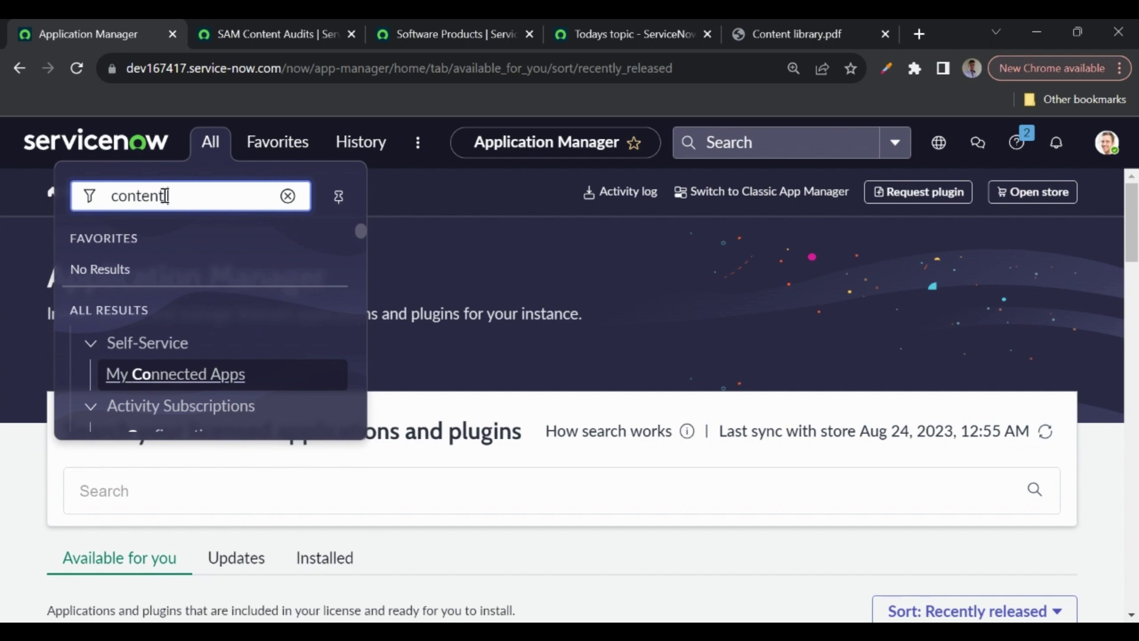
pyautogui.write(' ser')
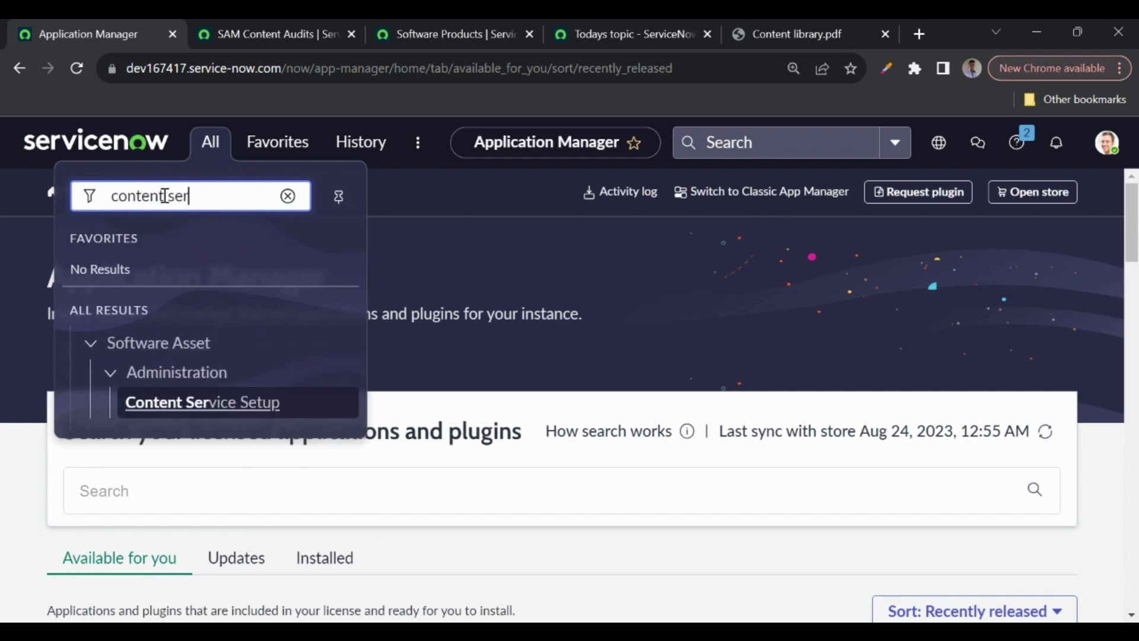
pyautogui.click(197, 408)
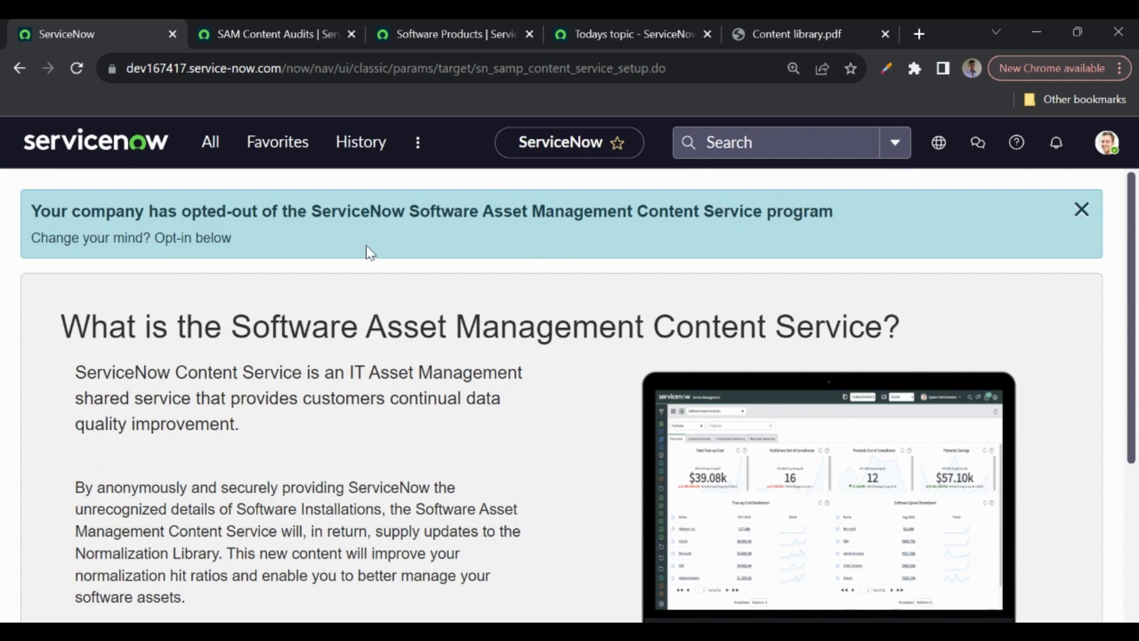
# Accept the Opt-In Agreement and opt the company in to the Software Asset Management Content Service
pyautogui.scroll(-4, 391, 394)
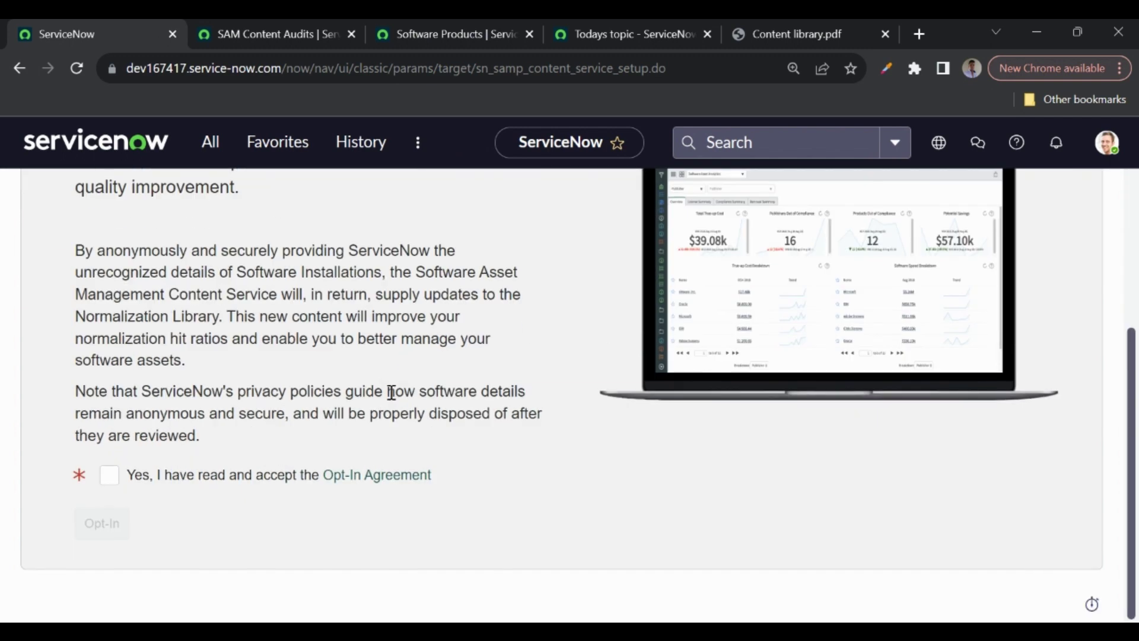
pyautogui.click(110, 478)
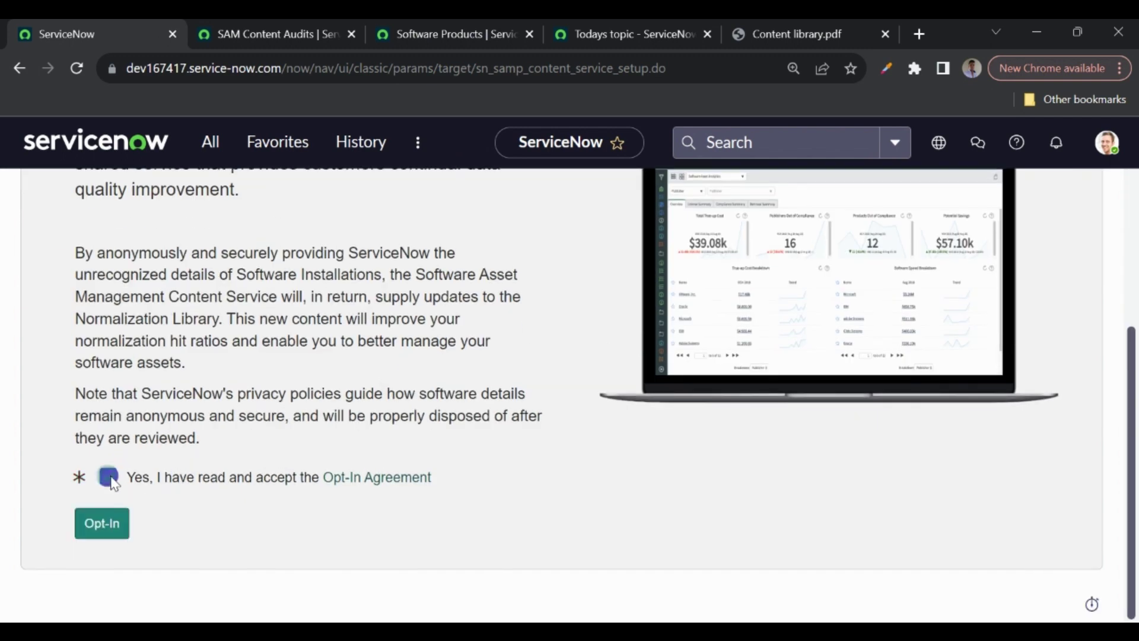
pyautogui.click(103, 525)
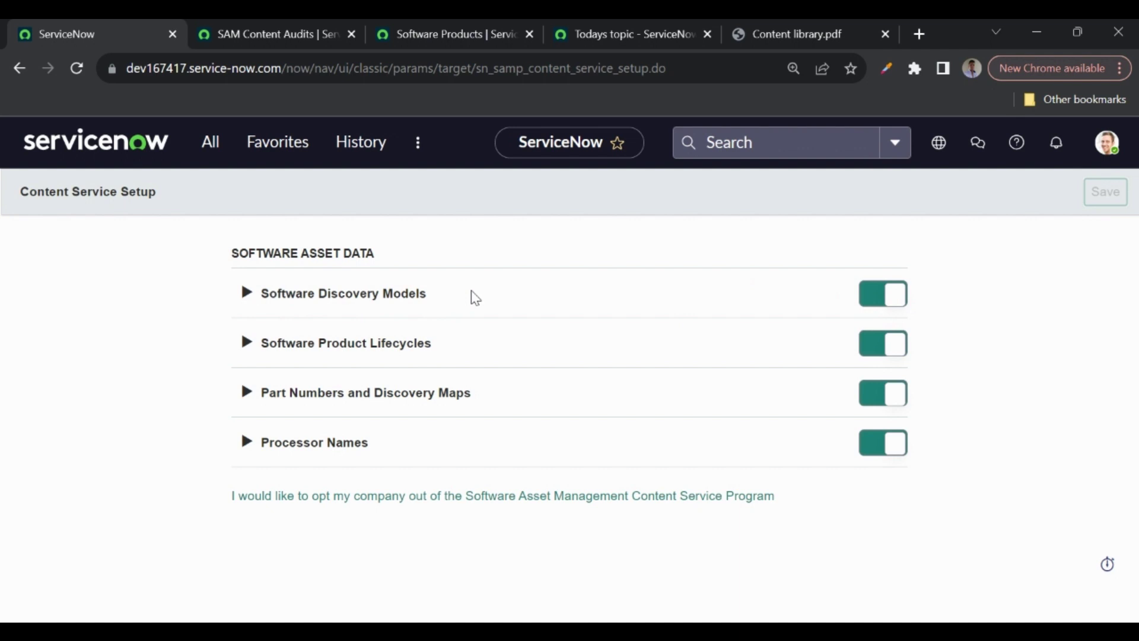
# Turn off Software Discovery Models and Processor Names in the software asset data settings and save the selections
pyautogui.click(877, 302)
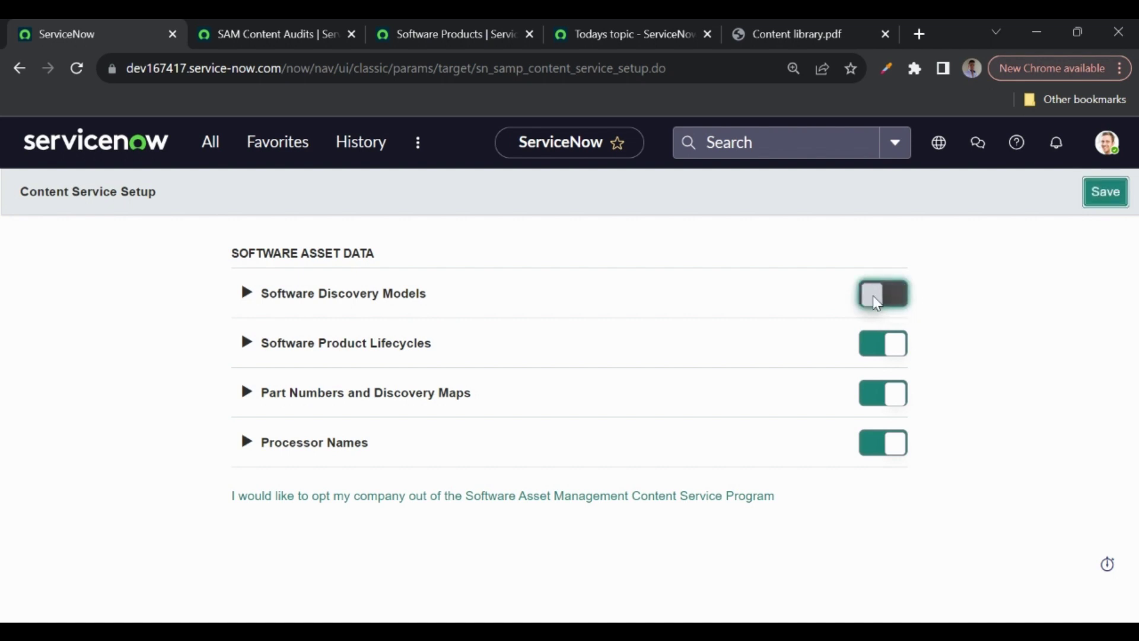
pyautogui.click(905, 298)
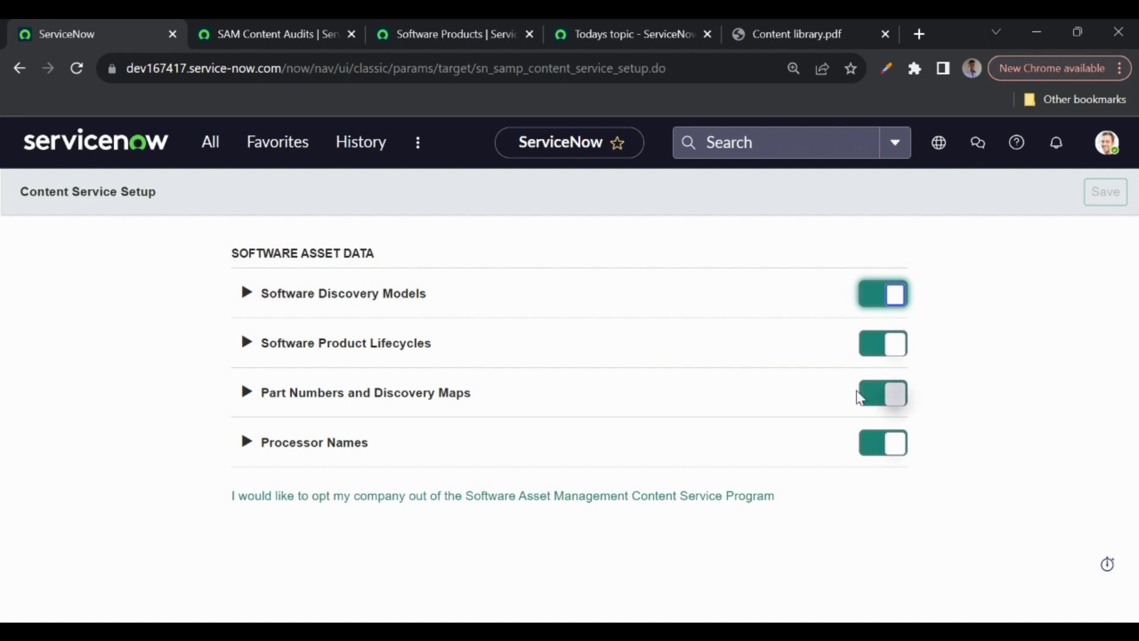
pyautogui.click(882, 456)
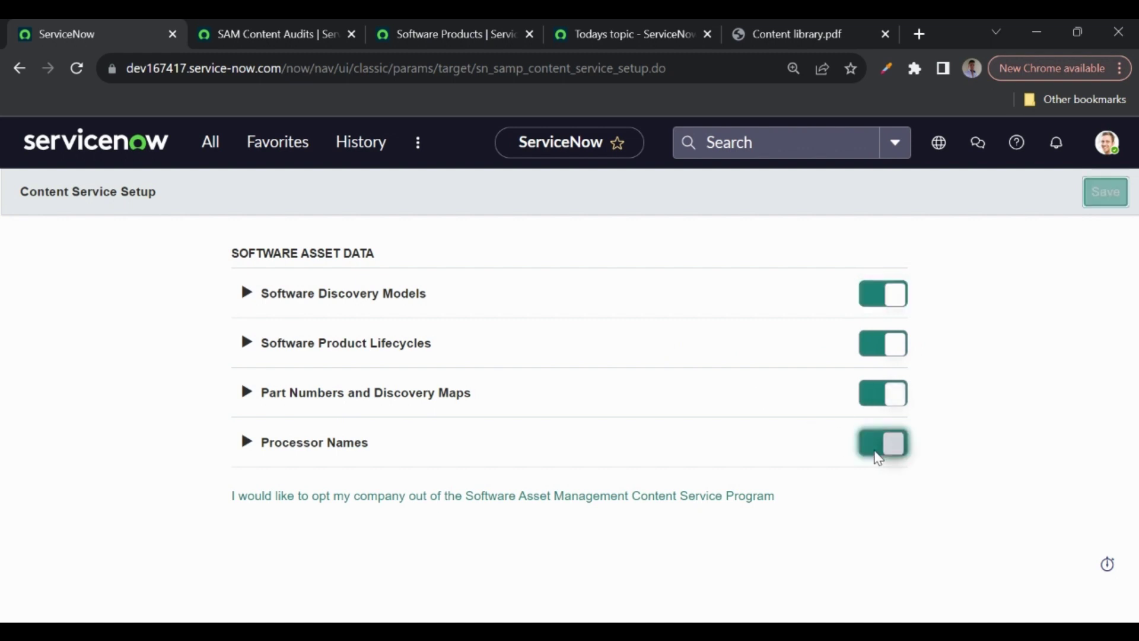
pyautogui.click(874, 296)
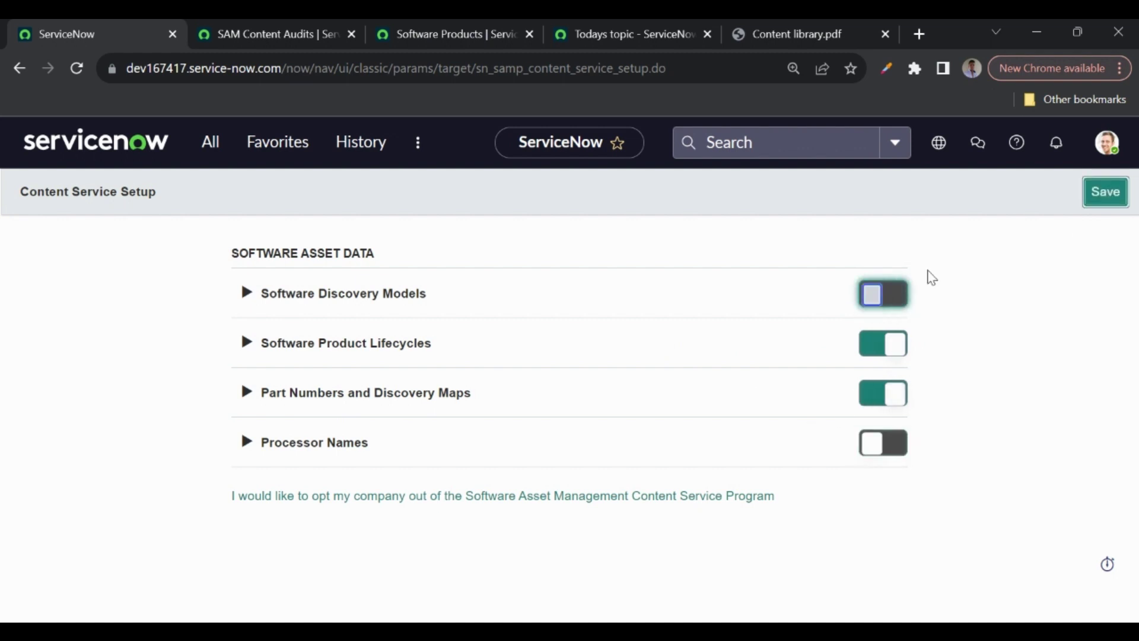
pyautogui.click(1102, 200)
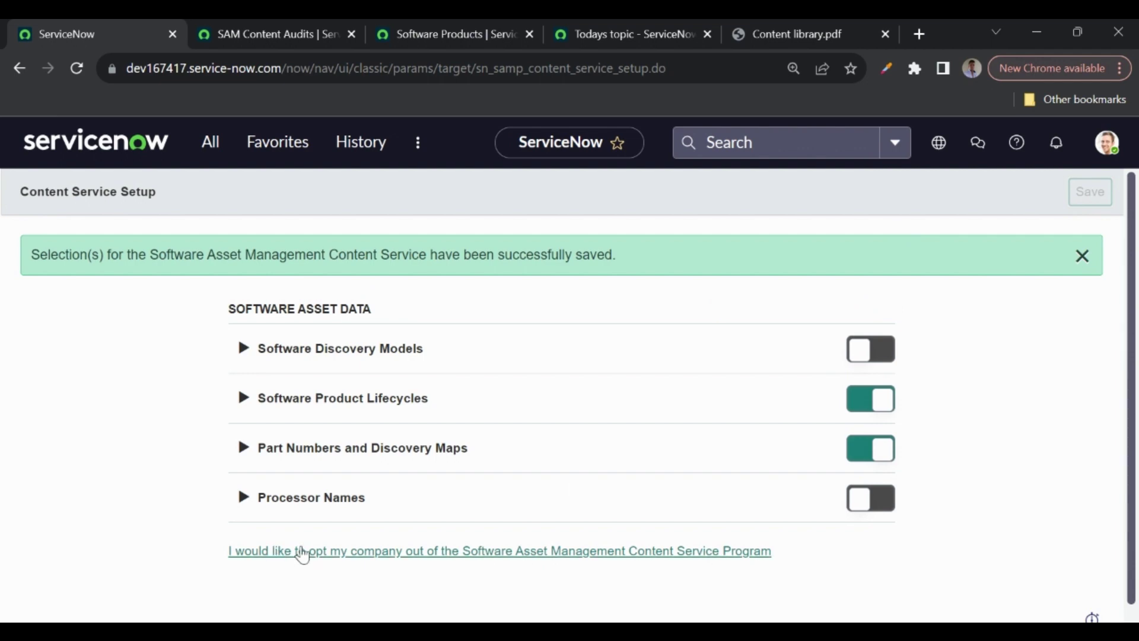
# Opt the company out of the Software Asset Management Content Service program and show the Content Service Setup module in the navigator
pyautogui.click(401, 555)
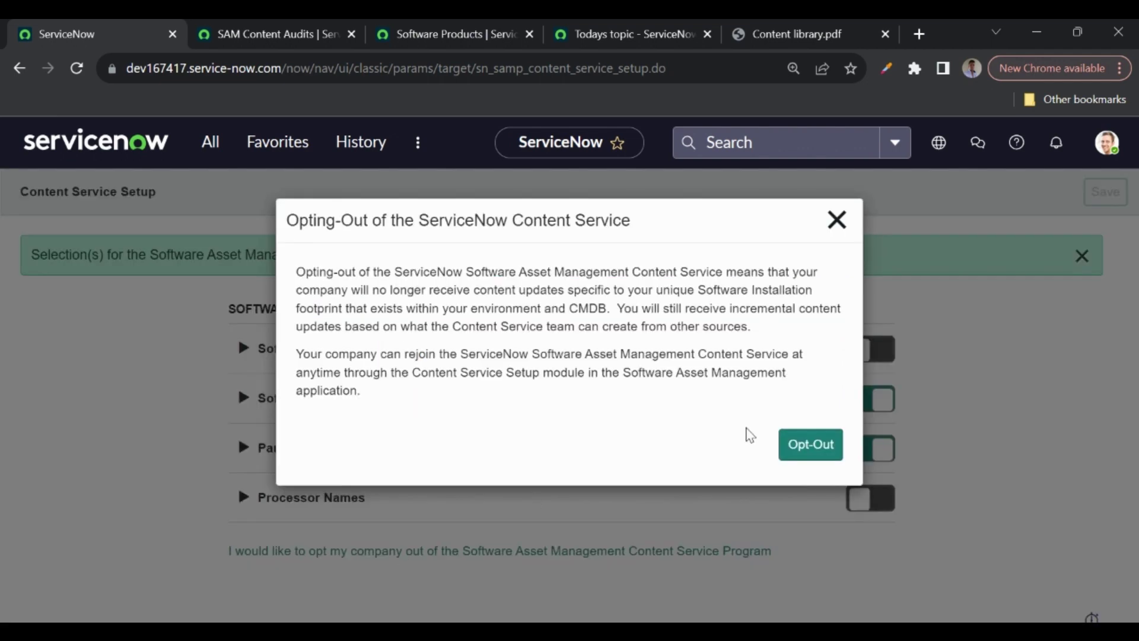
pyautogui.click(807, 445)
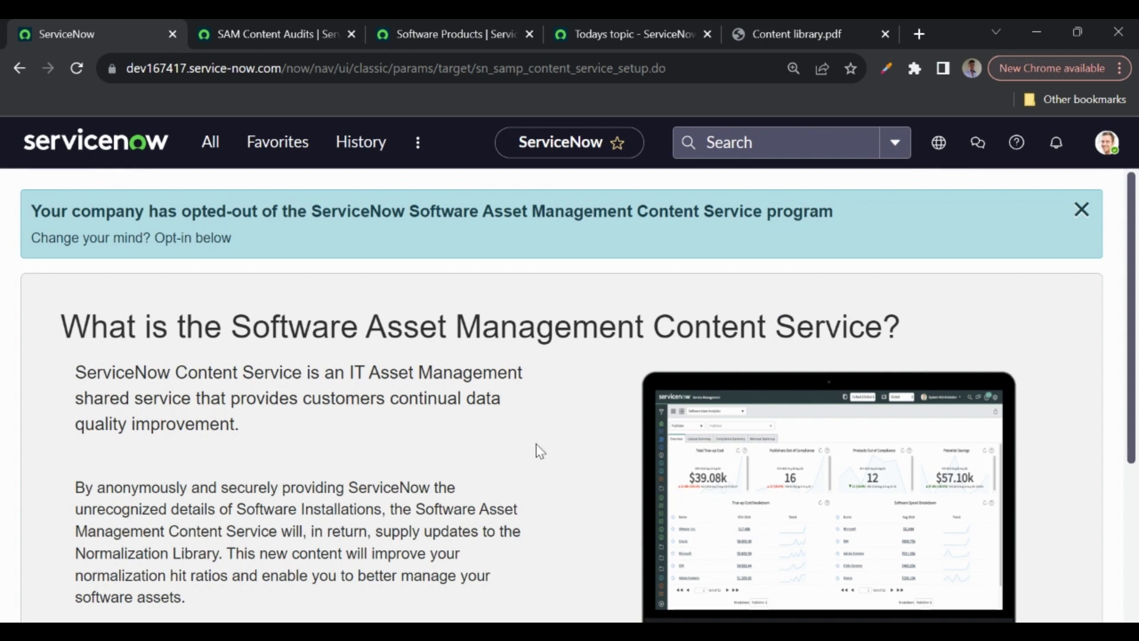
pyautogui.scroll(-1, 540, 451)
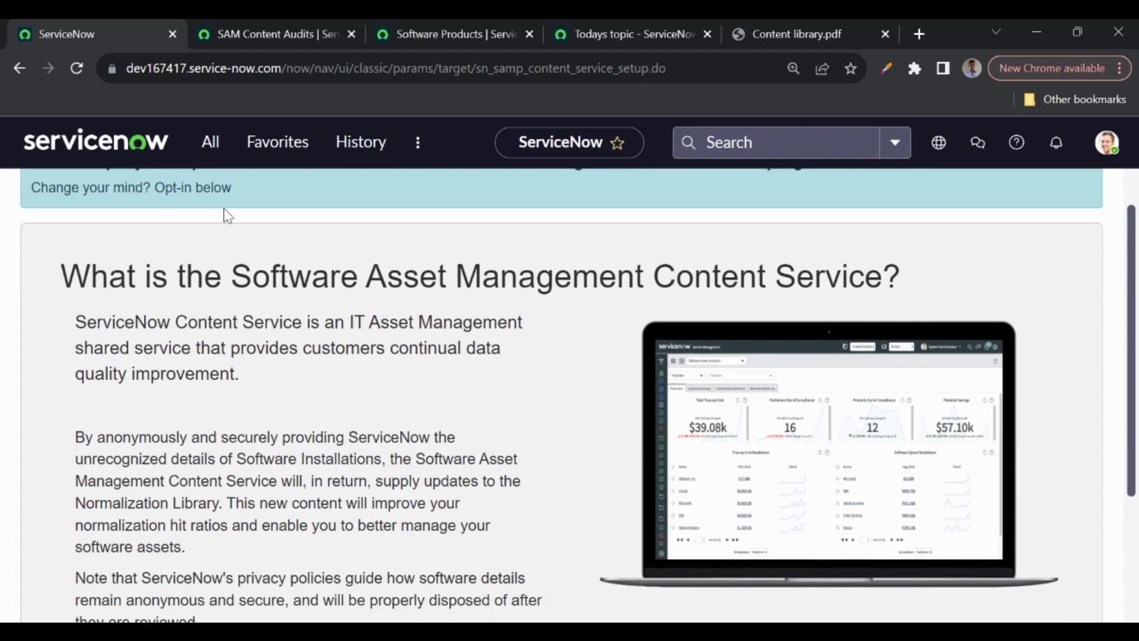
pyautogui.click(209, 154)
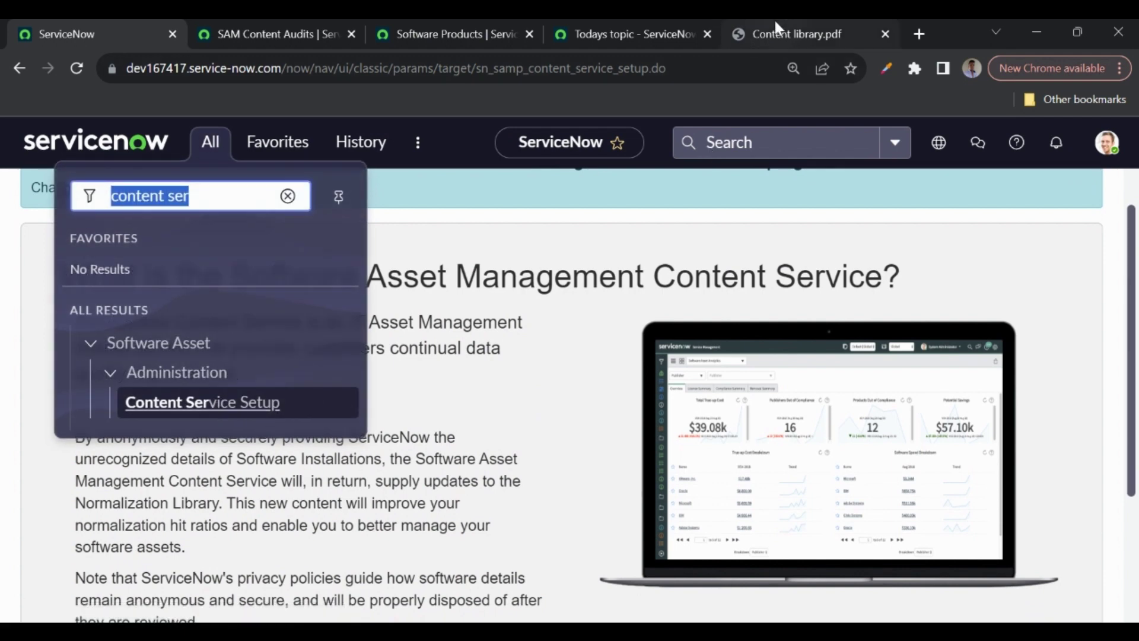
# In Content library.pdf, examine the Content Service flow and highlight the "unnormalized/Partially normalized/manually normalized" text in the Customer Instance column
pyautogui.click(778, 36)
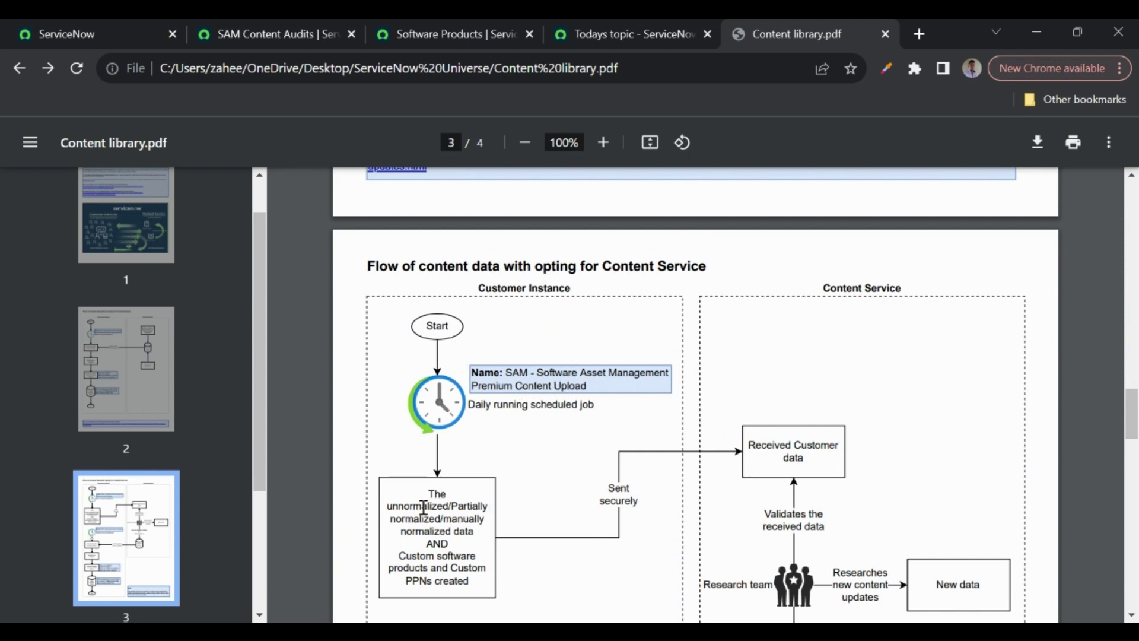
pyautogui.scroll(-1, 439, 494)
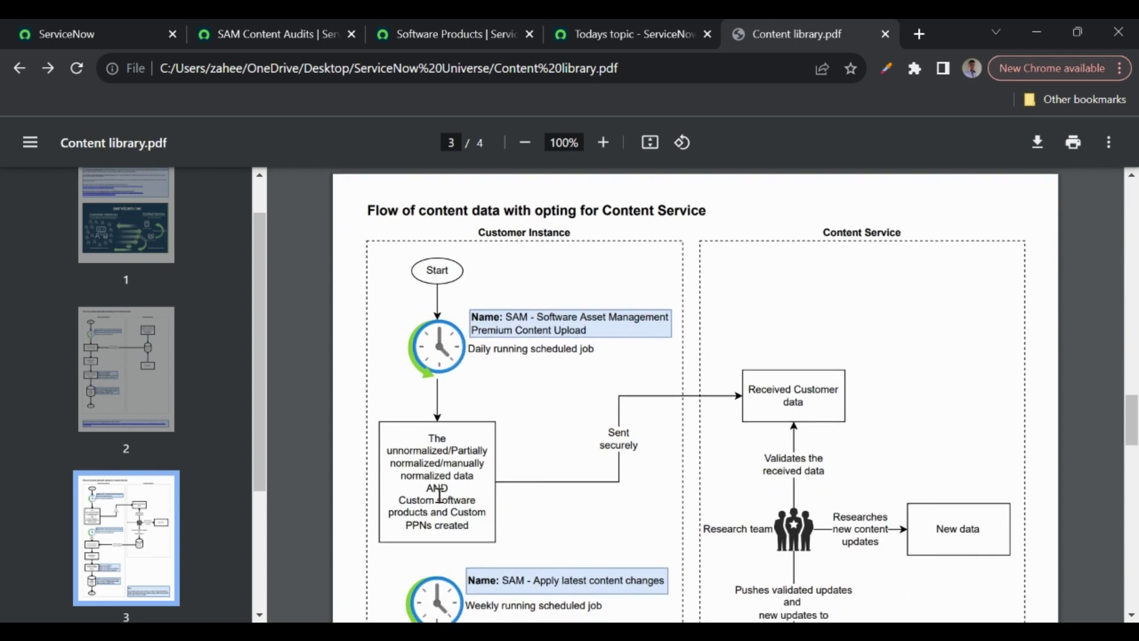
pyautogui.tripleClick(428, 452)
pyautogui.click(481, 449)
pyautogui.moveTo(386, 451); pyautogui.dragTo(453, 476)
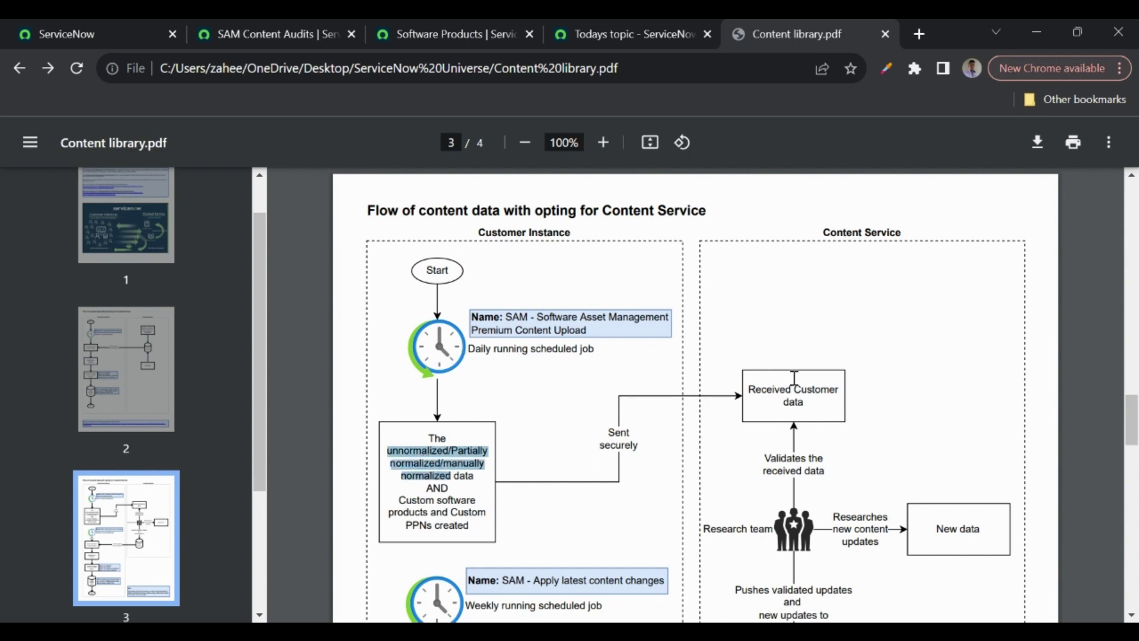
# Return to Content Service Setup, accept the Opt-In Agreement and opt the company back in to the Content Service
pyautogui.click(86, 28)
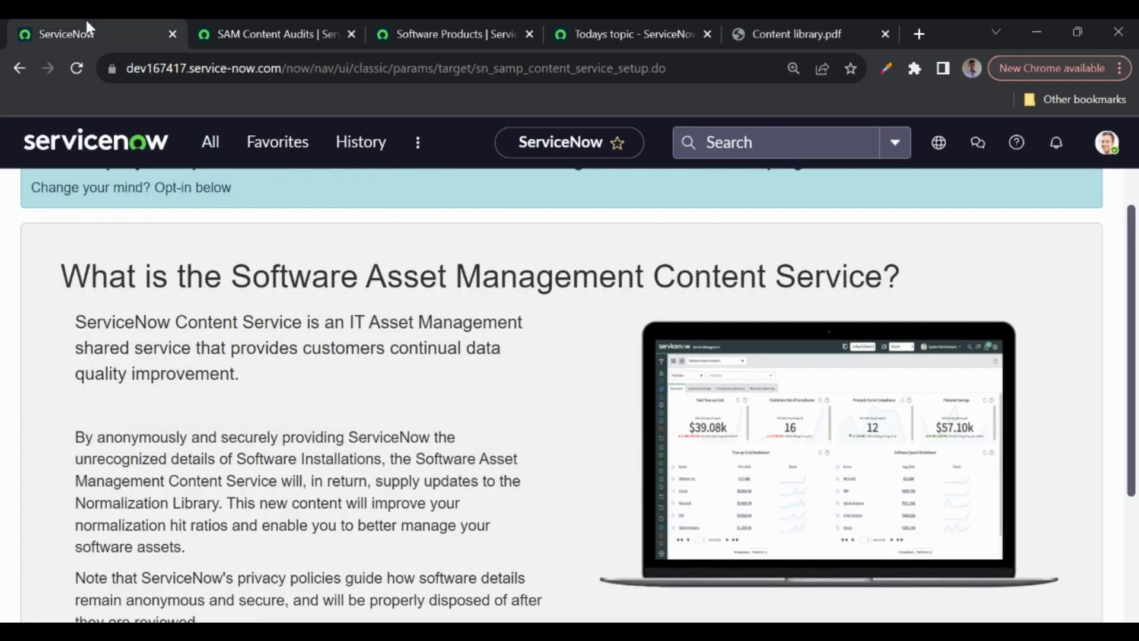
pyautogui.scroll(-3, 363, 445)
pyautogui.click(109, 475)
pyautogui.click(102, 522)
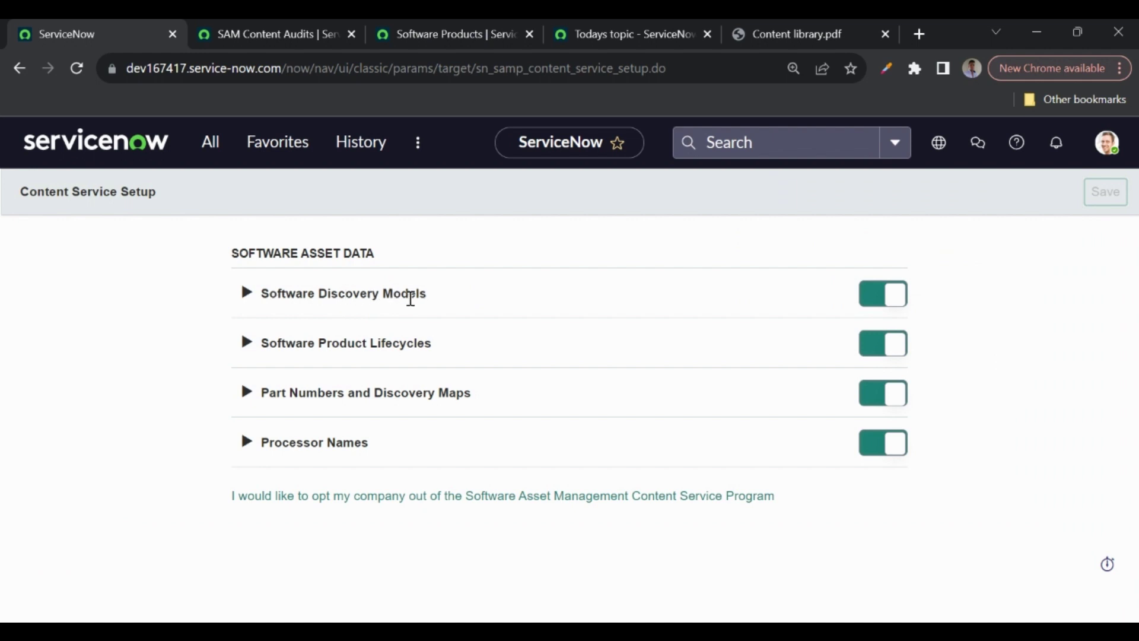
# Highlight the "unnormalized/Partially normalized/manually normalized data" text again in the Content Service flow of Content library.pdf
pyautogui.click(782, 27)
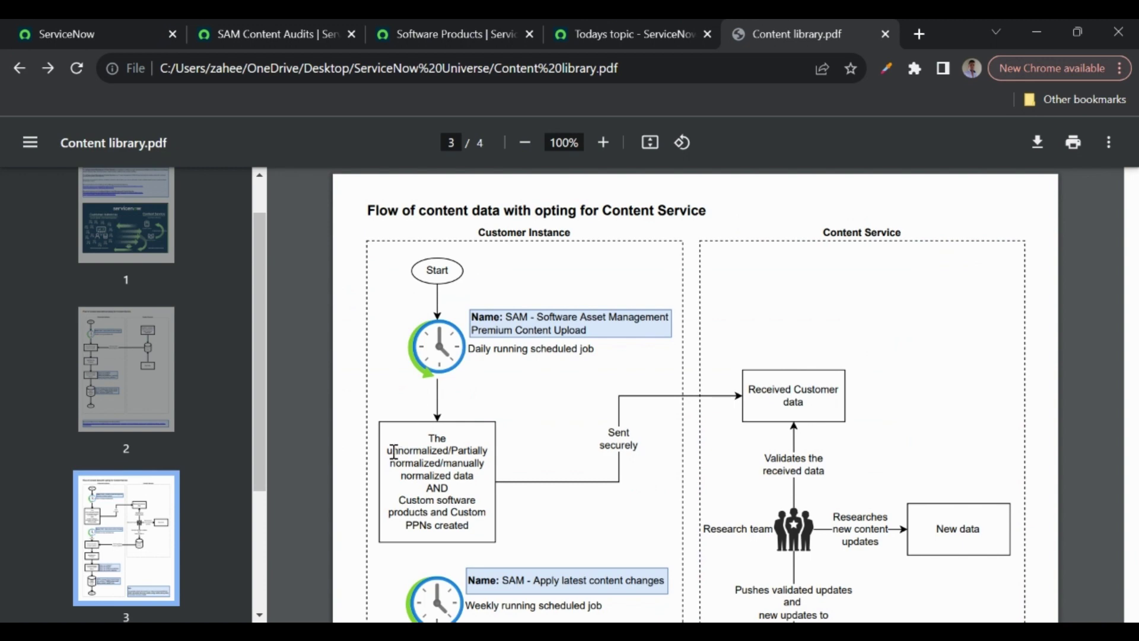
pyautogui.moveTo(390, 451); pyautogui.dragTo(461, 470)
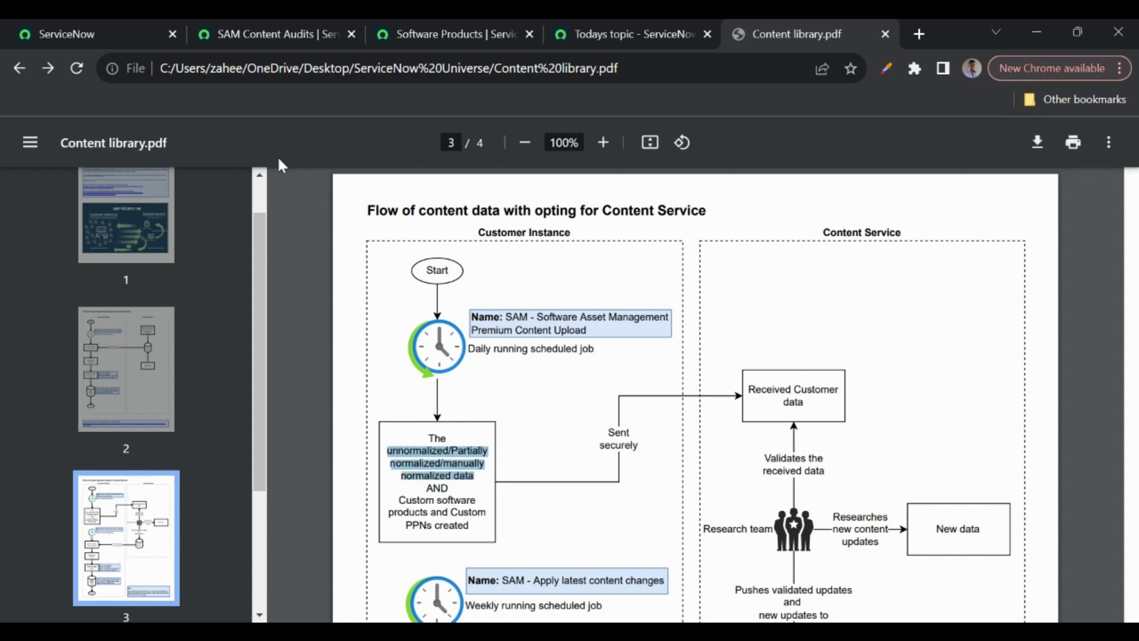
# Back in ServiceNow, filter the navigator for "discovery mode" and open the Discovery Models list in a separate browser tab
pyautogui.click(109, 30)
pyautogui.click(209, 142)
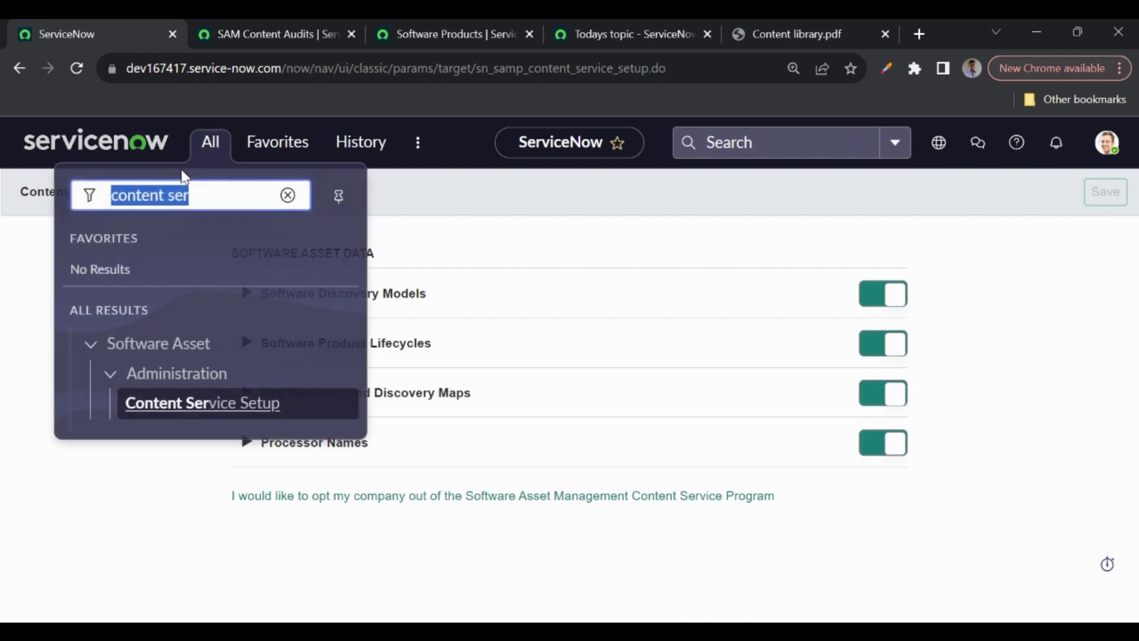
pyautogui.write('discover')
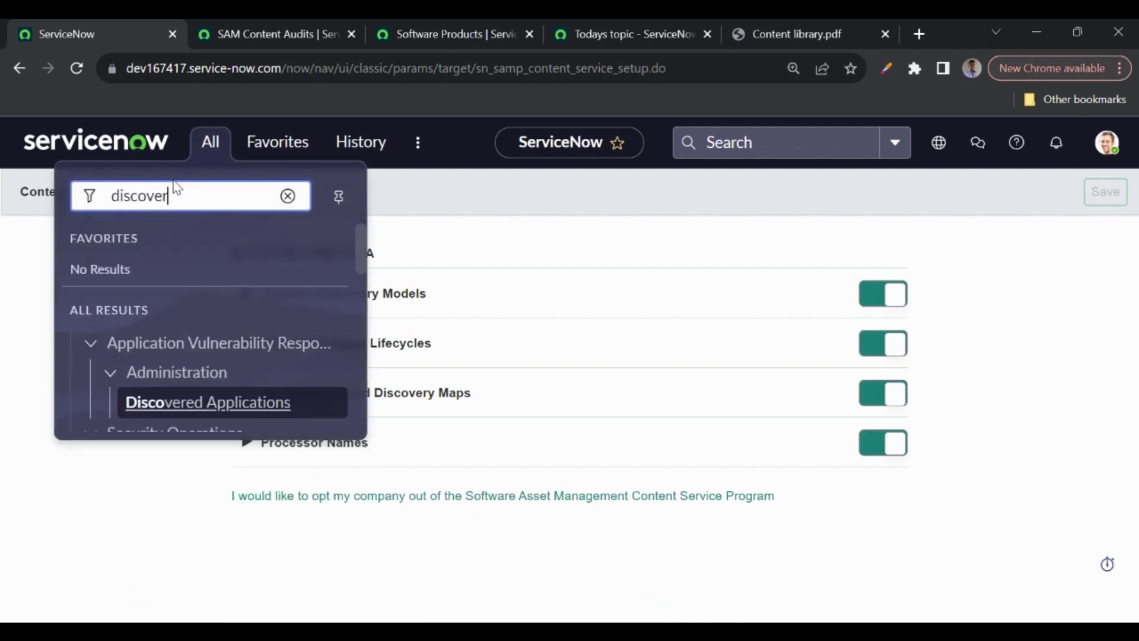
pyautogui.write('y mode')
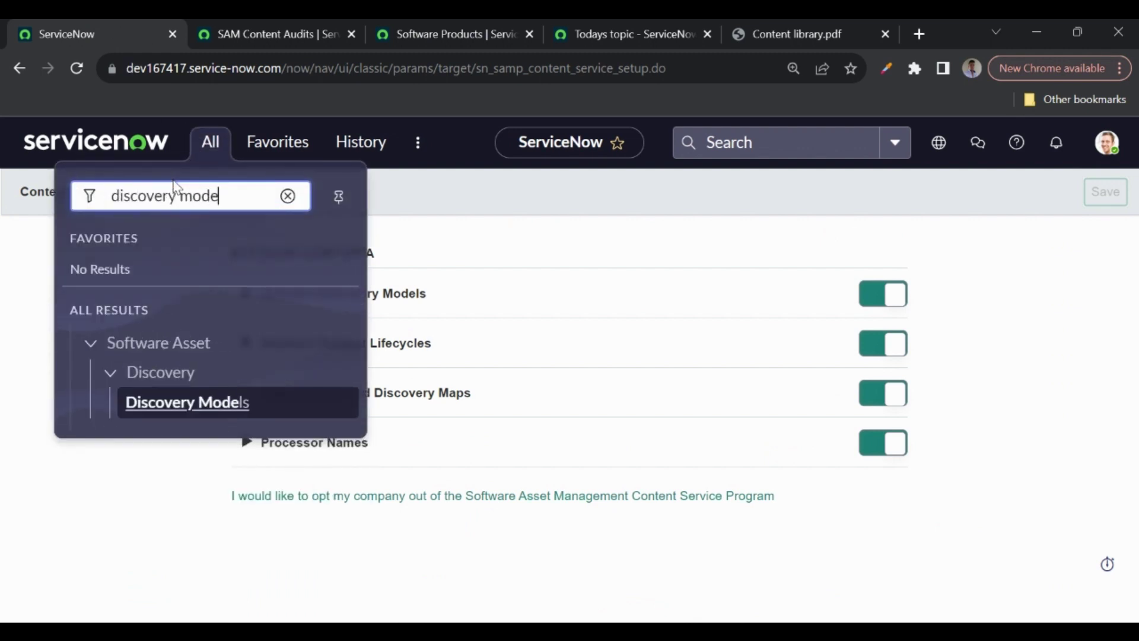
pyautogui.middleClick(158, 406)
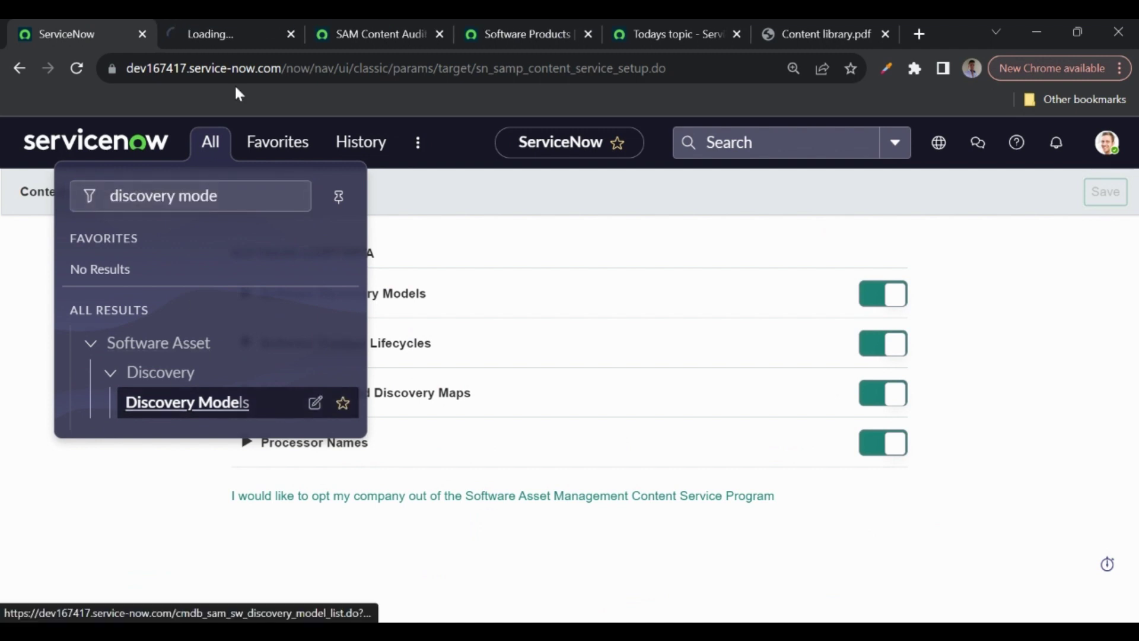
pyautogui.click(221, 34)
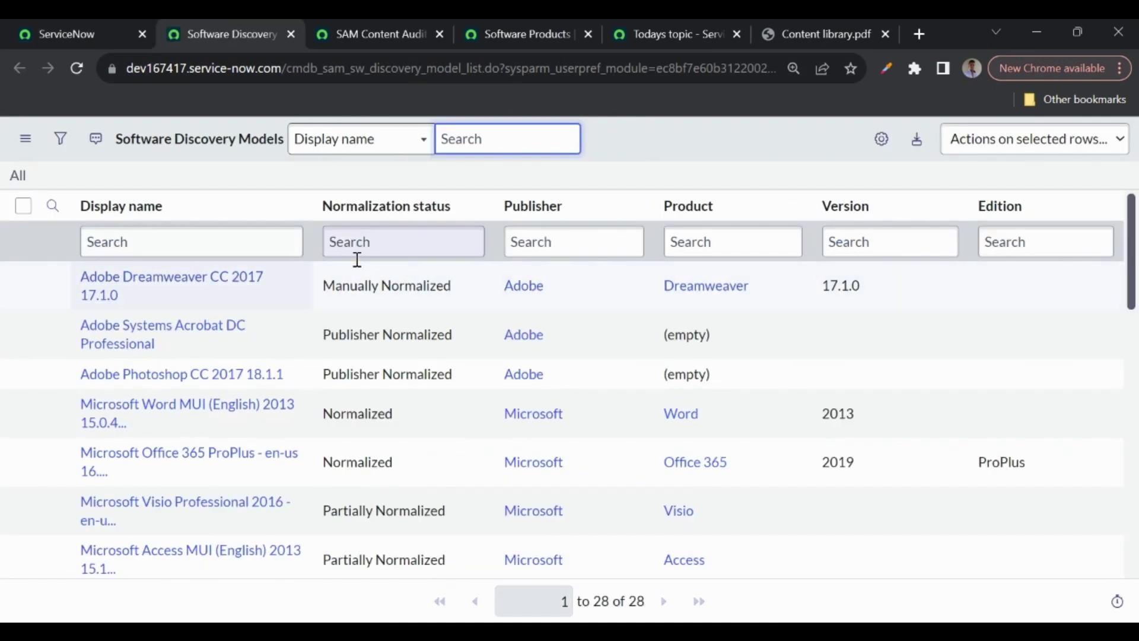
# Highlight the Manually Normalized status of Adobe Dreamweaver CC 2017 and check the shared-data box in the Content library.pdf flow
pyautogui.moveTo(323, 287); pyautogui.dragTo(471, 294)
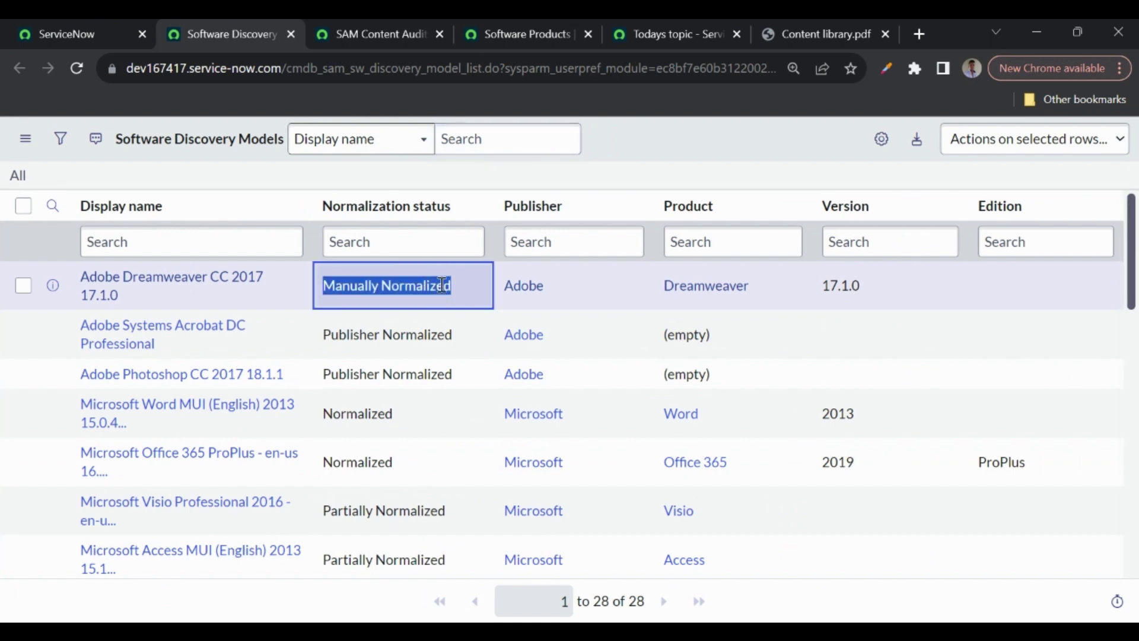
pyautogui.click(402, 279)
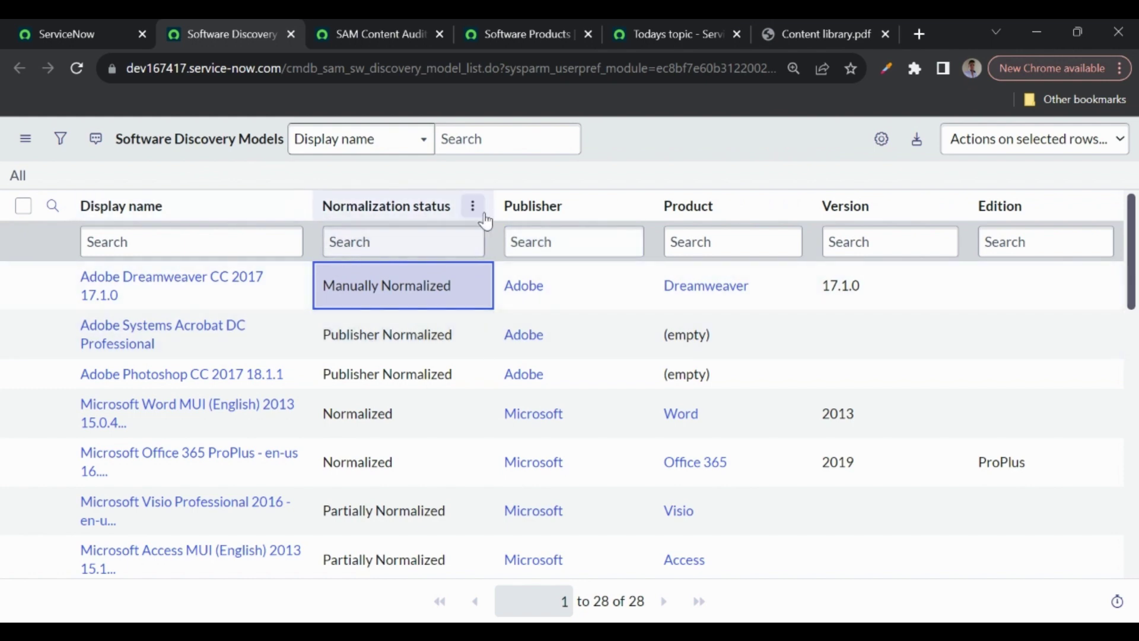
pyautogui.click(816, 36)
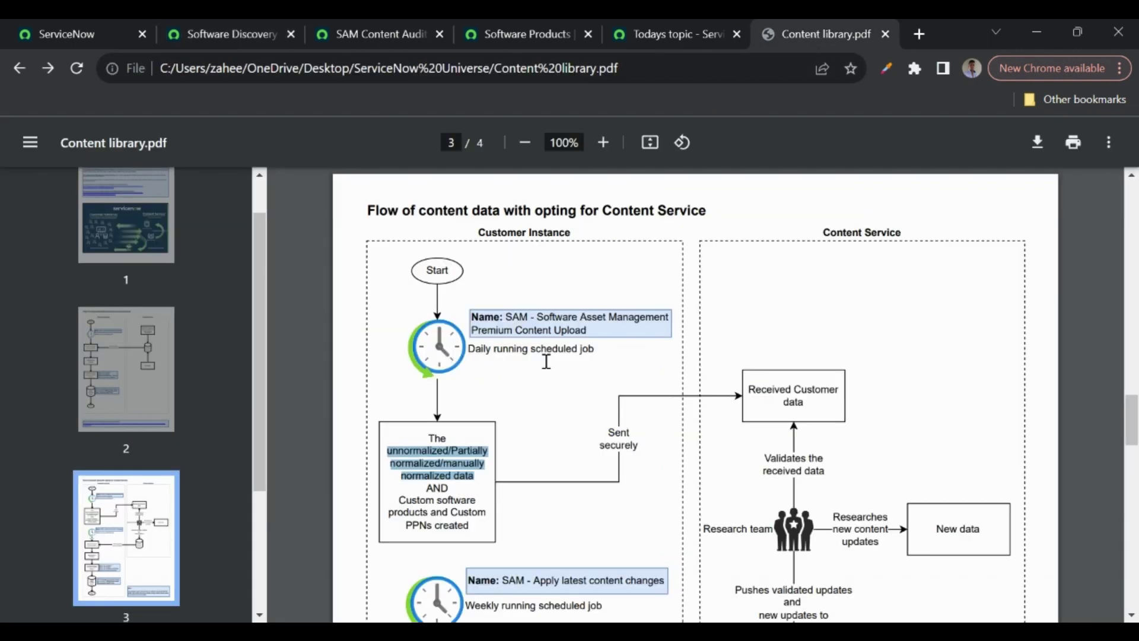
pyautogui.click(467, 447)
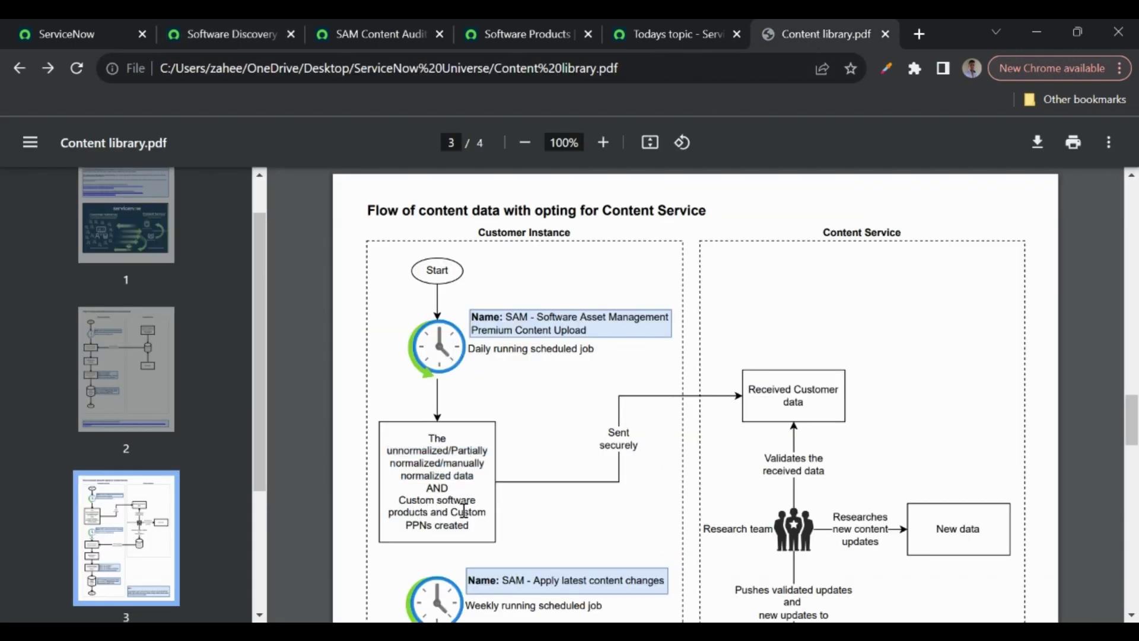
# Back in ServiceNow, open the Custom Software Products list through the navigator with samp_custom_sw_product.LIST
pyautogui.click(93, 36)
pyautogui.click(212, 143)
pyautogui.write('s')
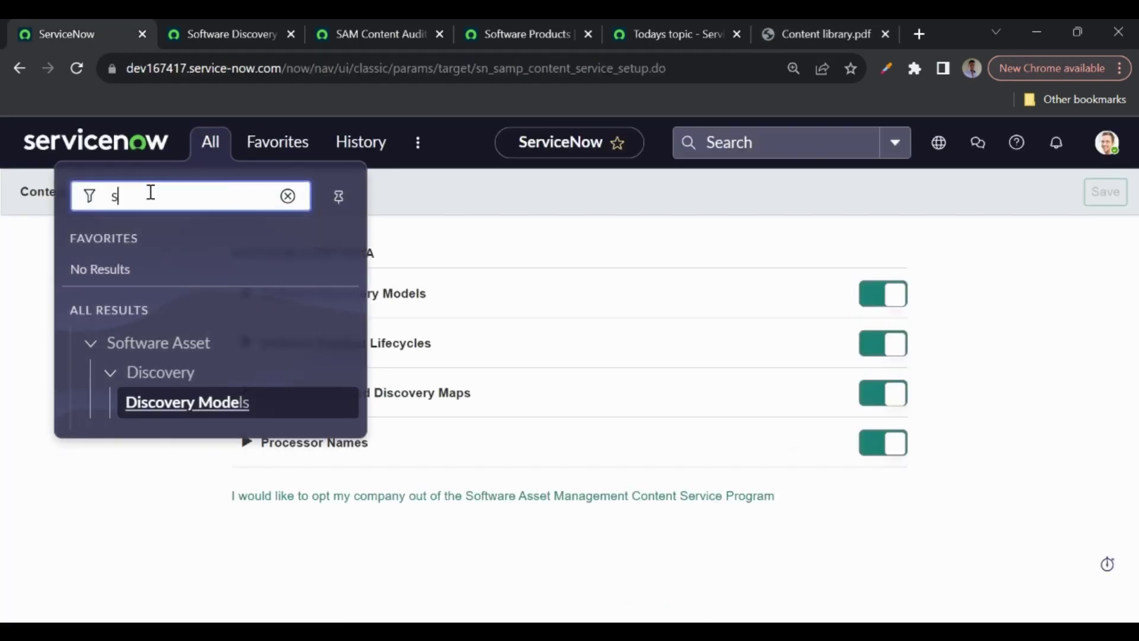
pyautogui.write('amp_cust')
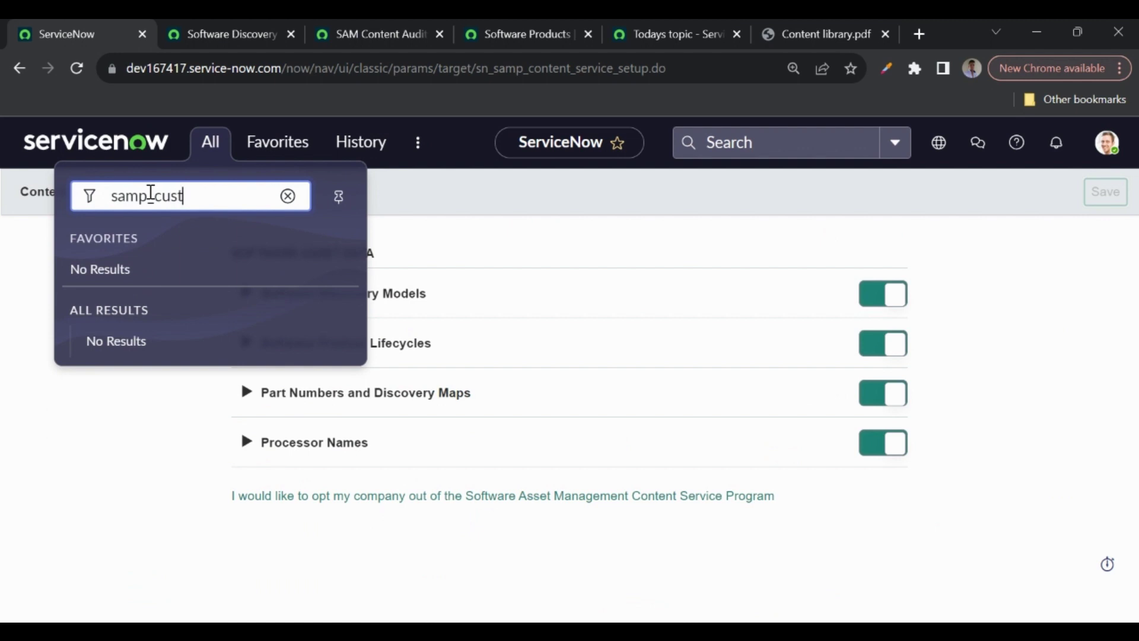
pyautogui.write('om_sw_product.LIST')
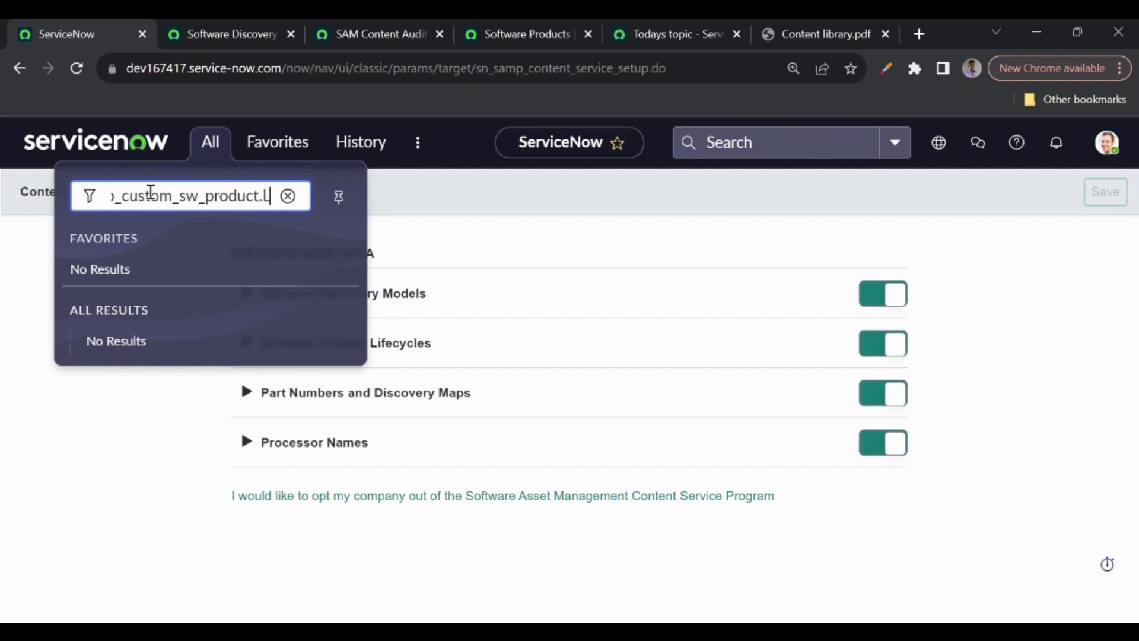
pyautogui.press('Return')
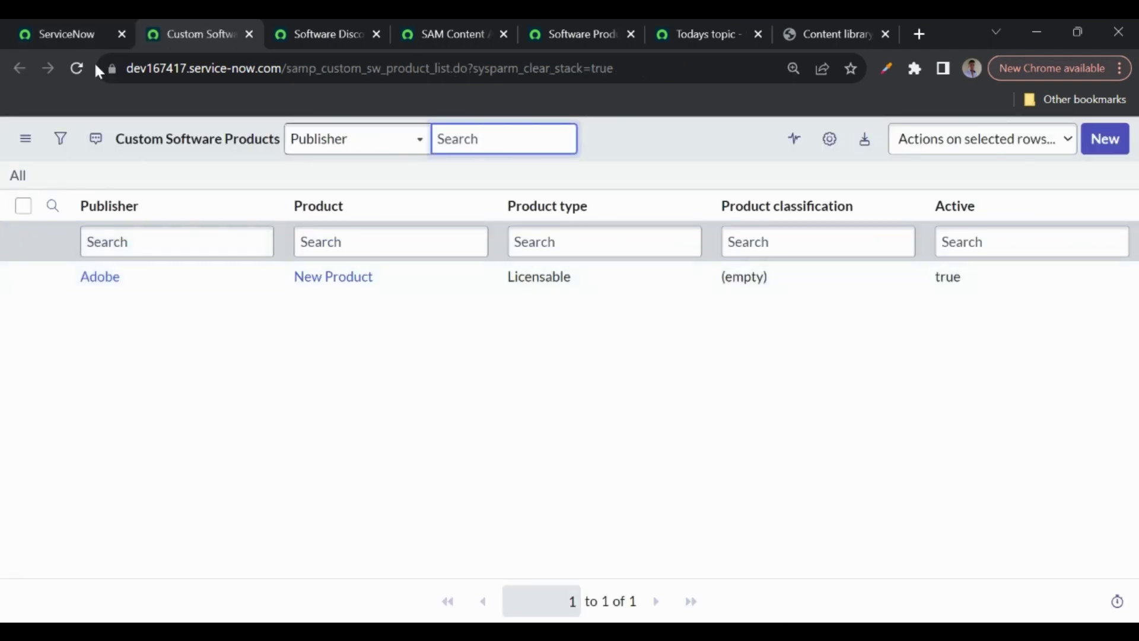
# From the main ServiceNow page, open the Software Products list through the navigator with samp_sw_product.LIST
pyautogui.click(76, 39)
pyautogui.click(208, 146)
pyautogui.write('samp_sw_product.LIST')
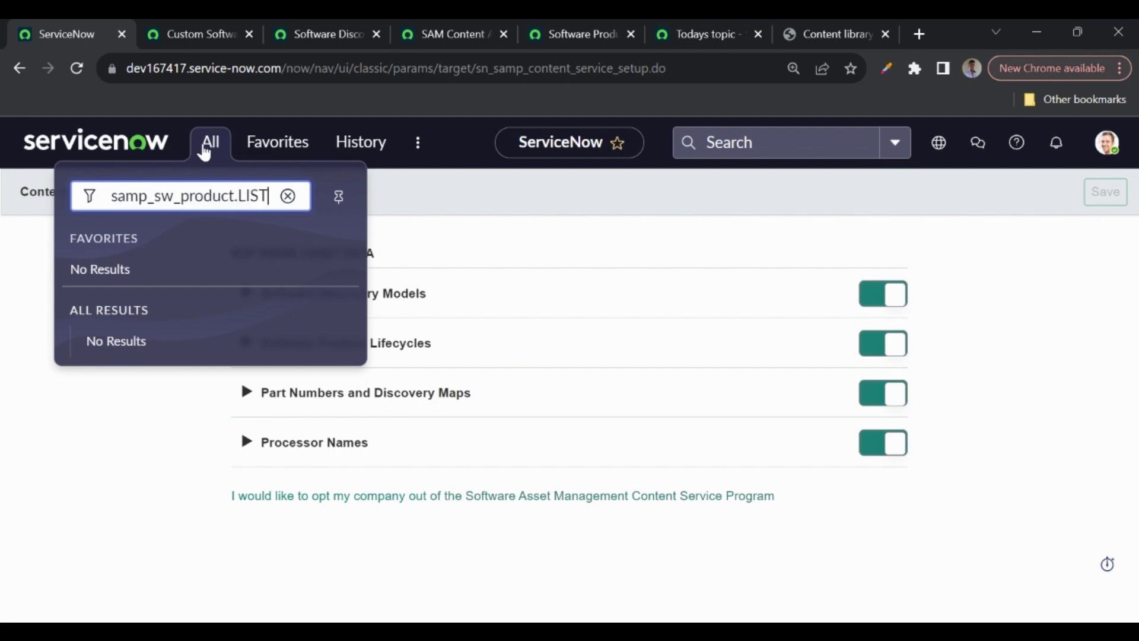
pyautogui.press('Return')
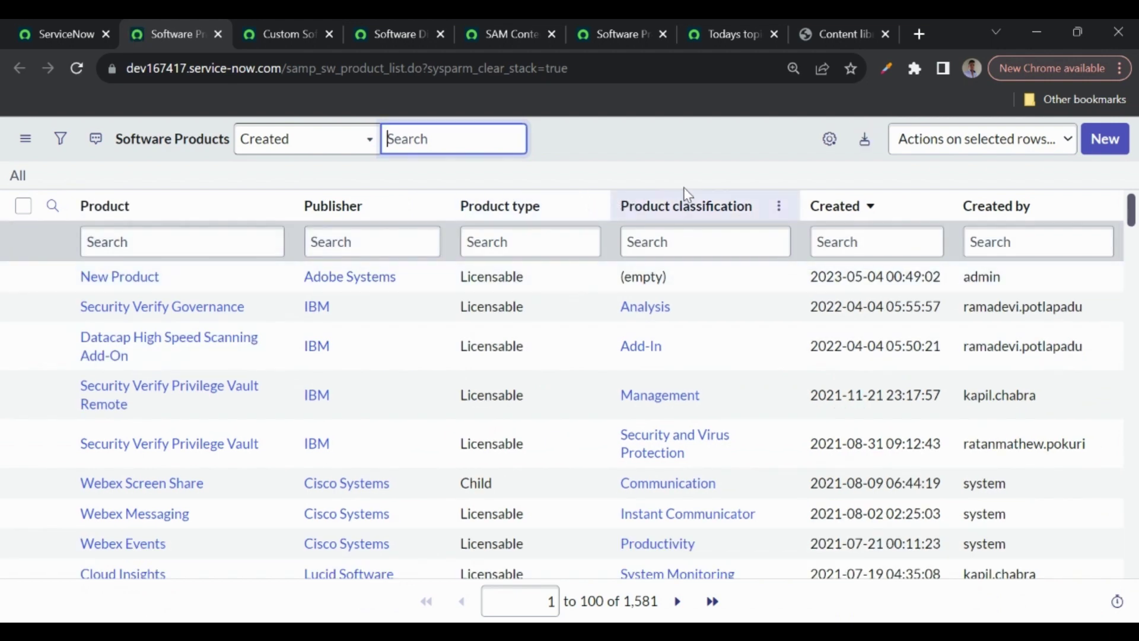
pyautogui.click(623, 164)
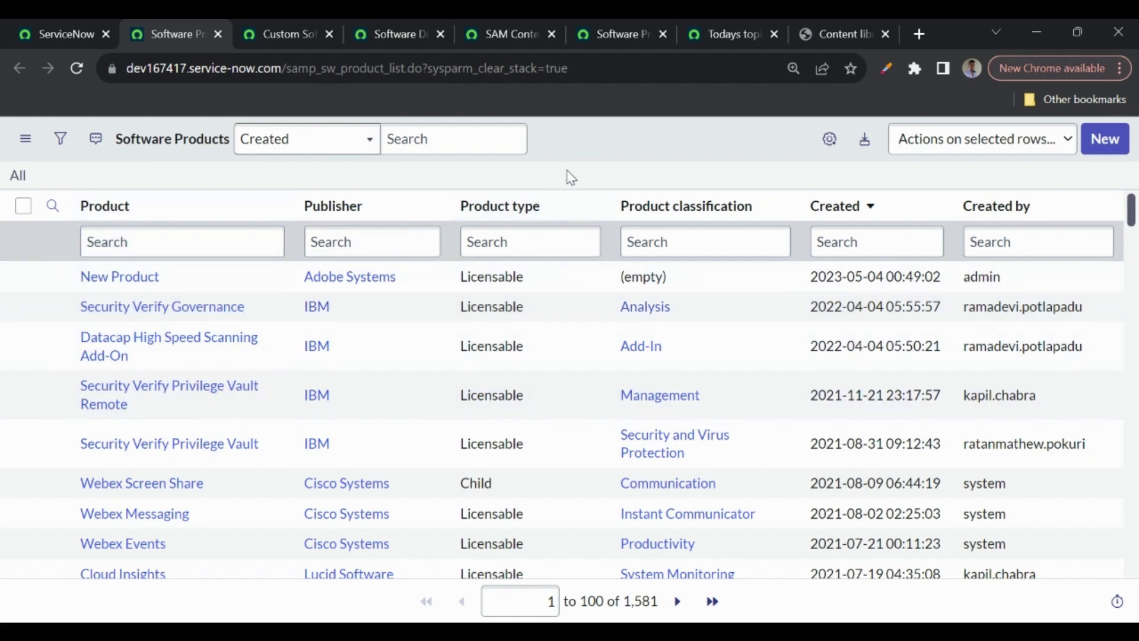
# View the new record form of the Software Products list, return to the list and highlight samp_sw_product in the page address
pyautogui.click(1106, 141)
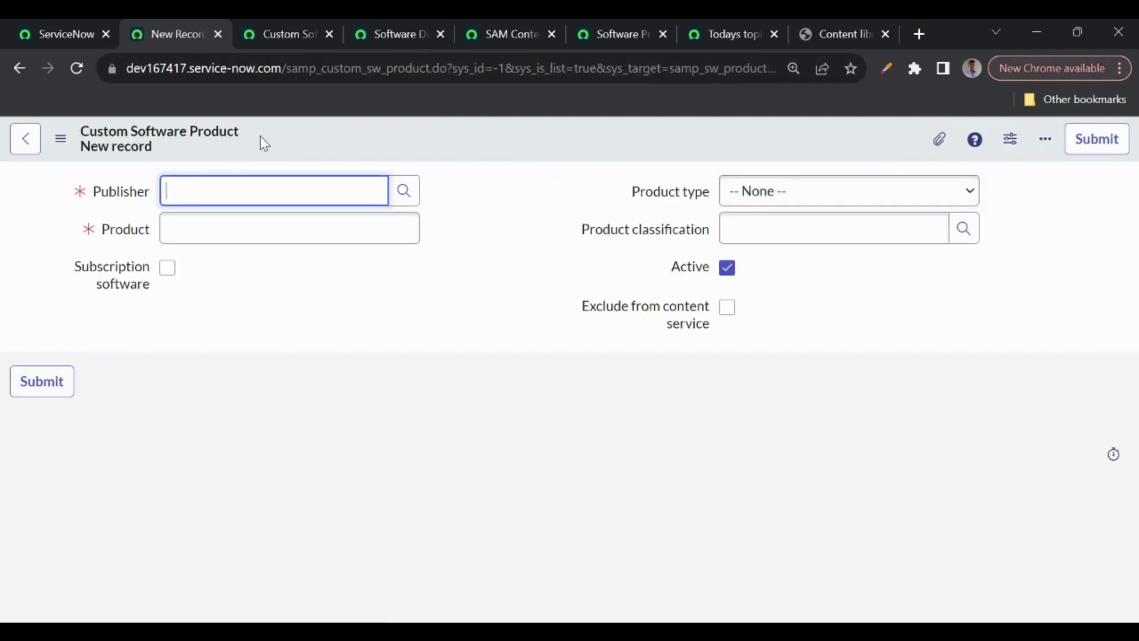
pyautogui.click(22, 67)
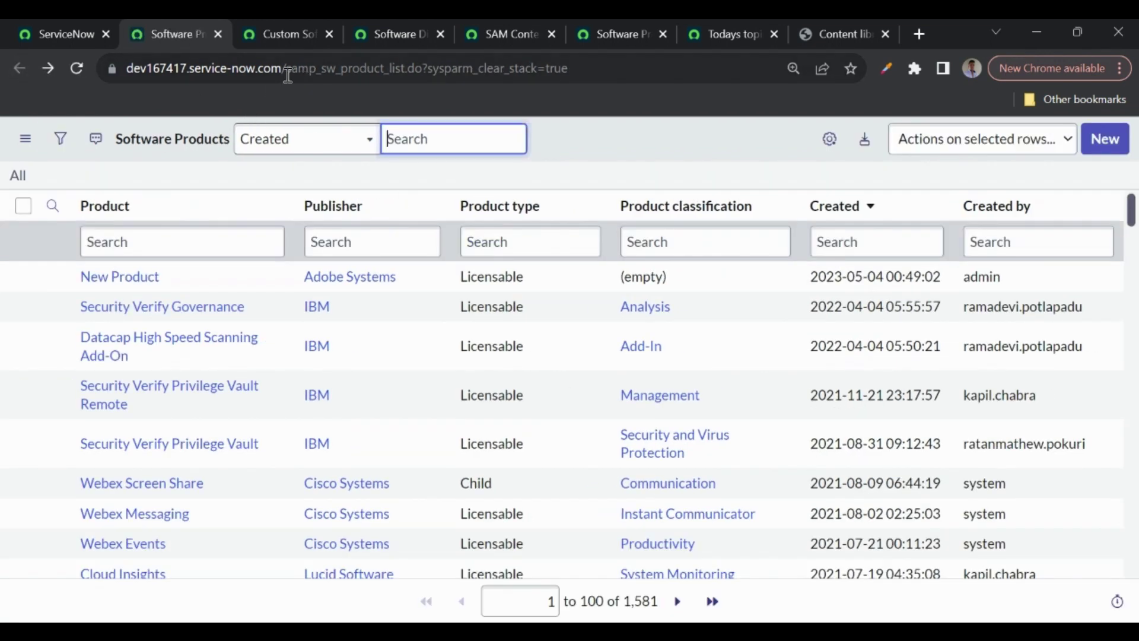
pyautogui.click(289, 73)
pyautogui.moveTo(289, 72); pyautogui.dragTo(387, 72)
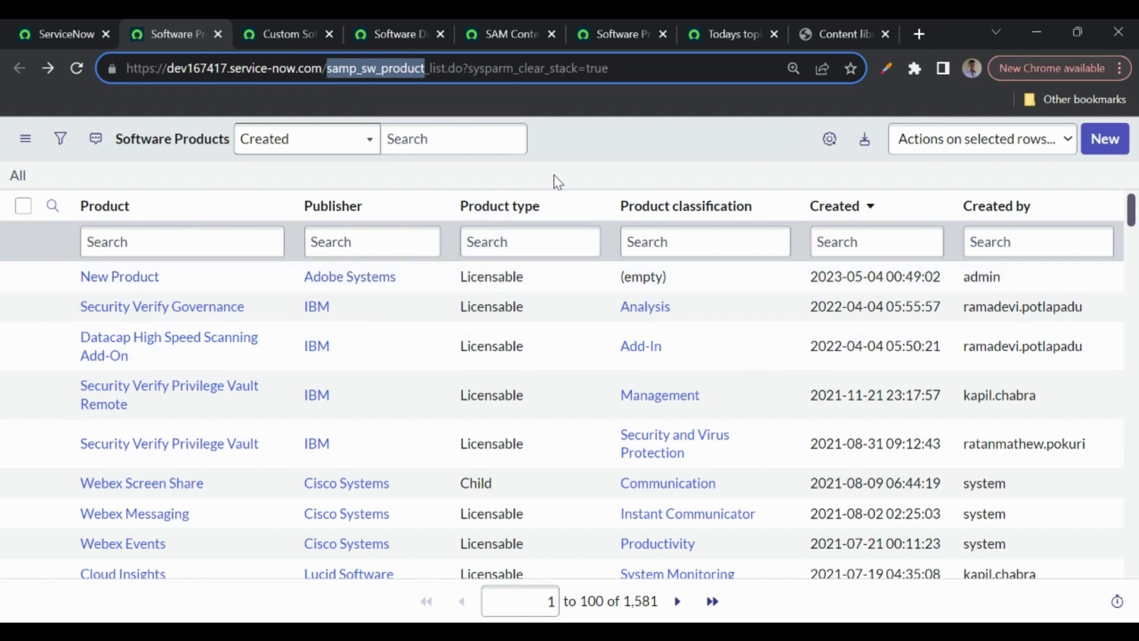
pyautogui.click(558, 182)
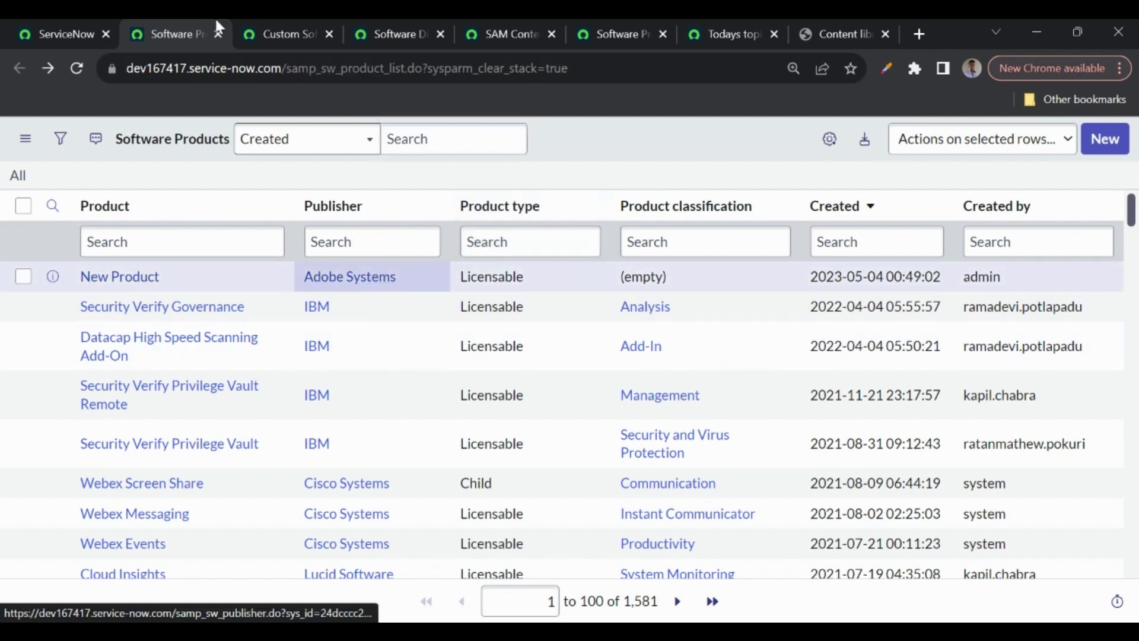
# Compare the Custom Software Products list with the Content library.pdf flow and highlight the entry's publisher Adobe and product New Product
pyautogui.click(283, 31)
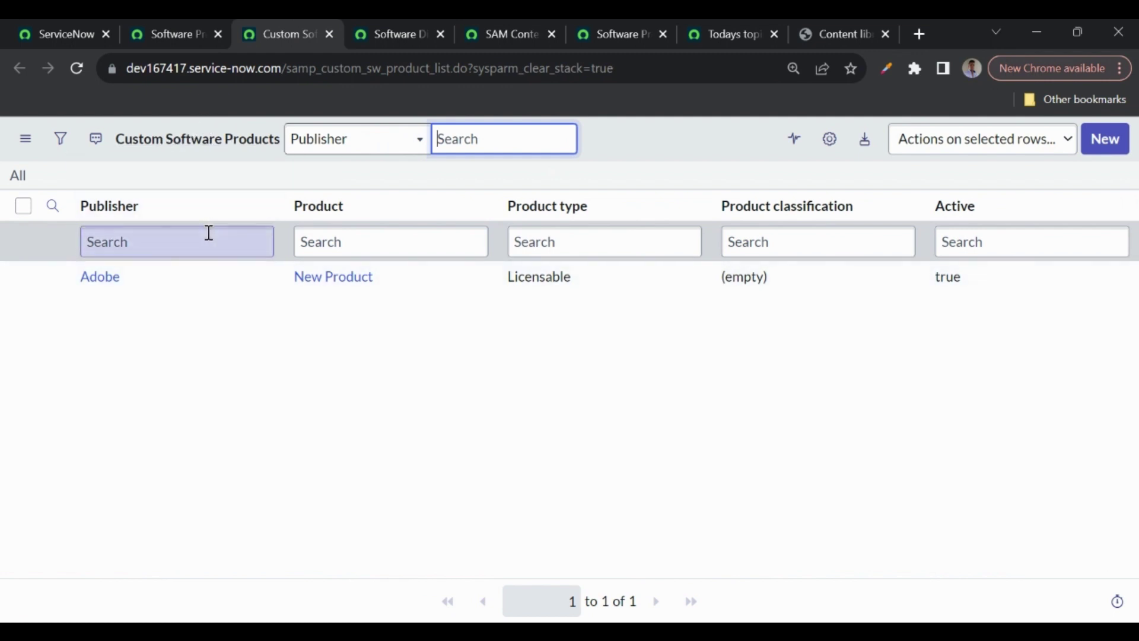
pyautogui.click(839, 25)
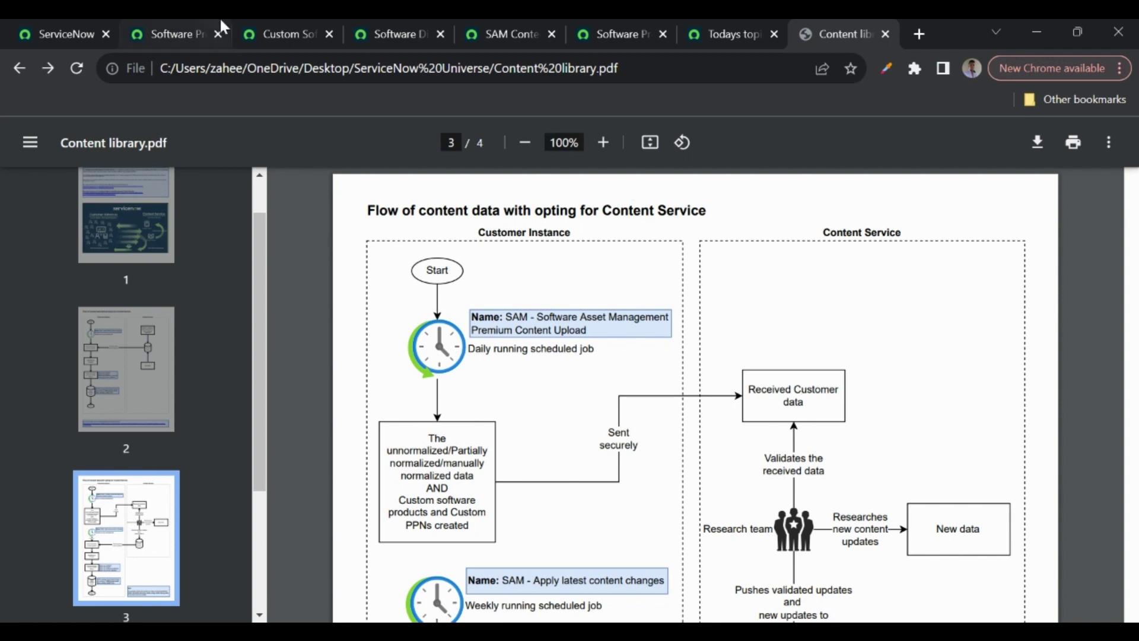
pyautogui.click(279, 34)
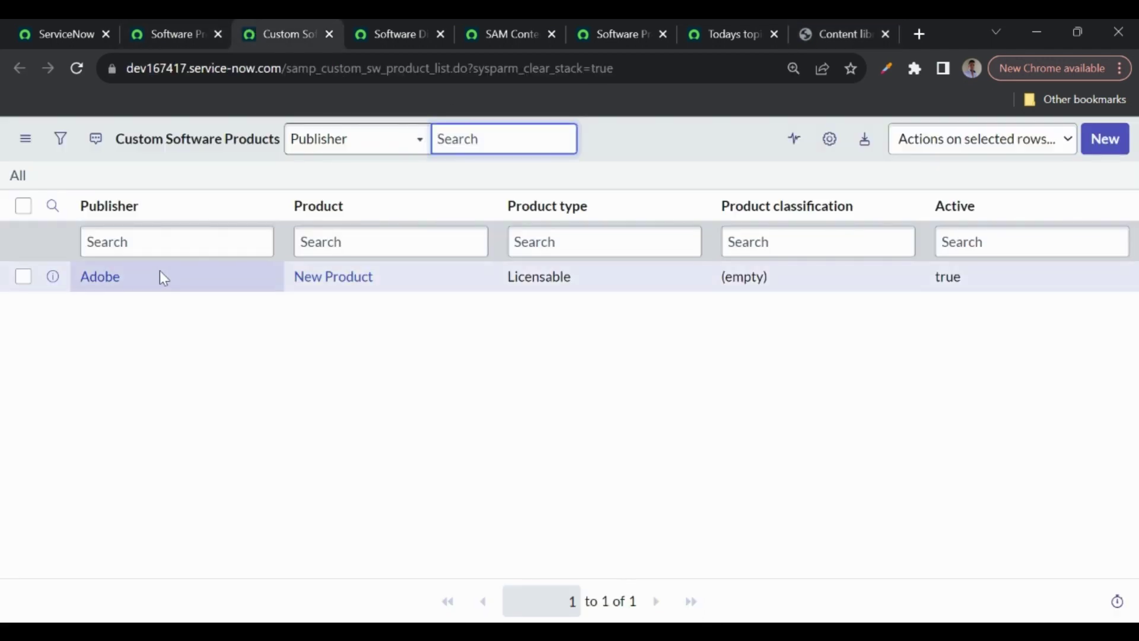
pyautogui.click(76, 282)
pyautogui.moveTo(72, 276); pyautogui.dragTo(145, 280)
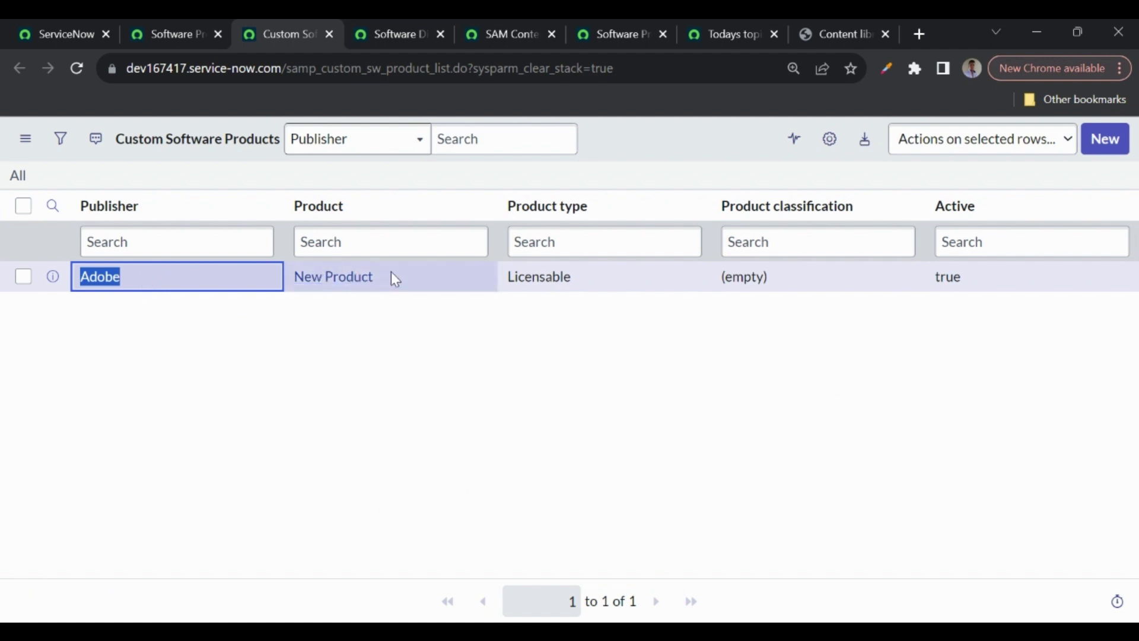
pyautogui.moveTo(388, 272); pyautogui.dragTo(280, 286)
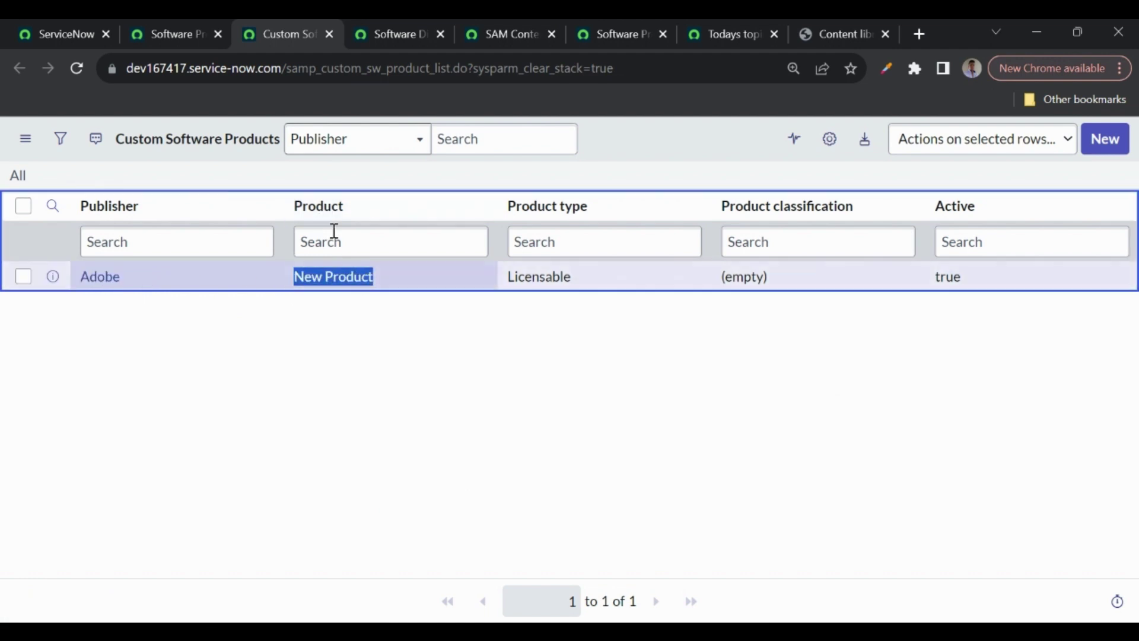
pyautogui.click(369, 307)
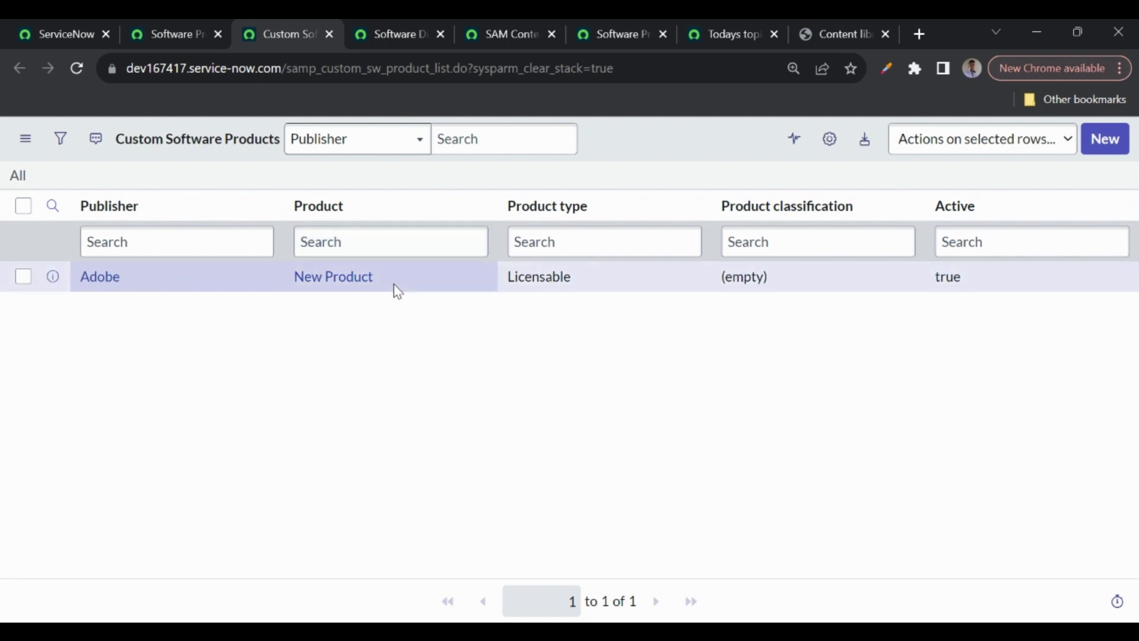
pyautogui.moveTo(392, 279); pyautogui.dragTo(291, 283)
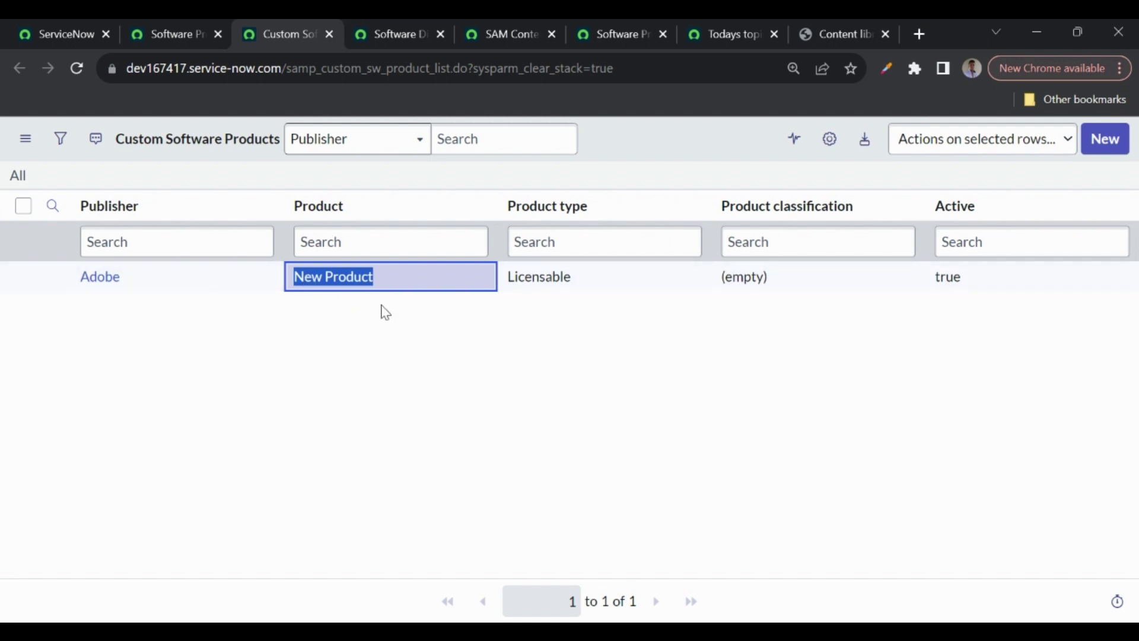
pyautogui.click(377, 332)
# Open the New Product custom software record, select Exclude from content service and recheck the shared-data box in Content library.pdf
pyautogui.click(100, 280)
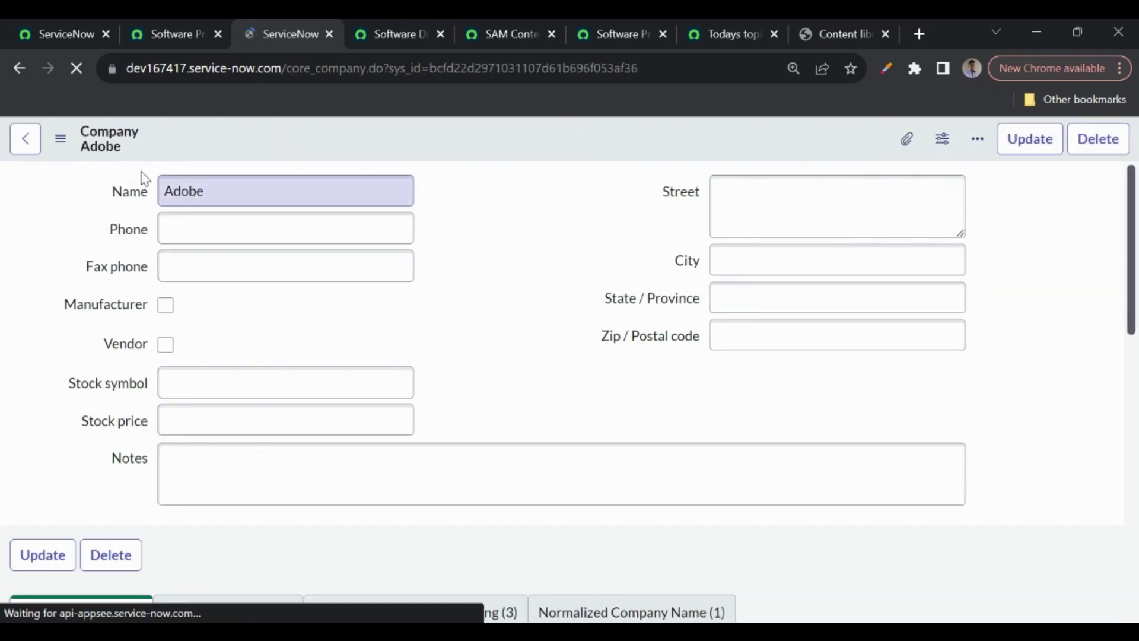
pyautogui.click(20, 69)
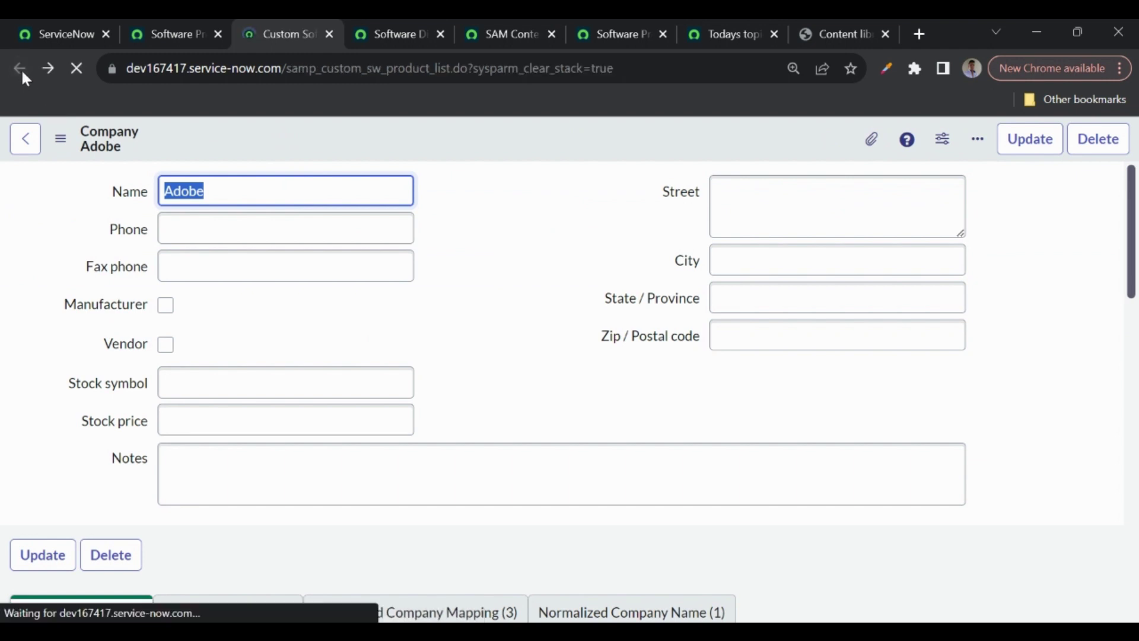
pyautogui.click(51, 285)
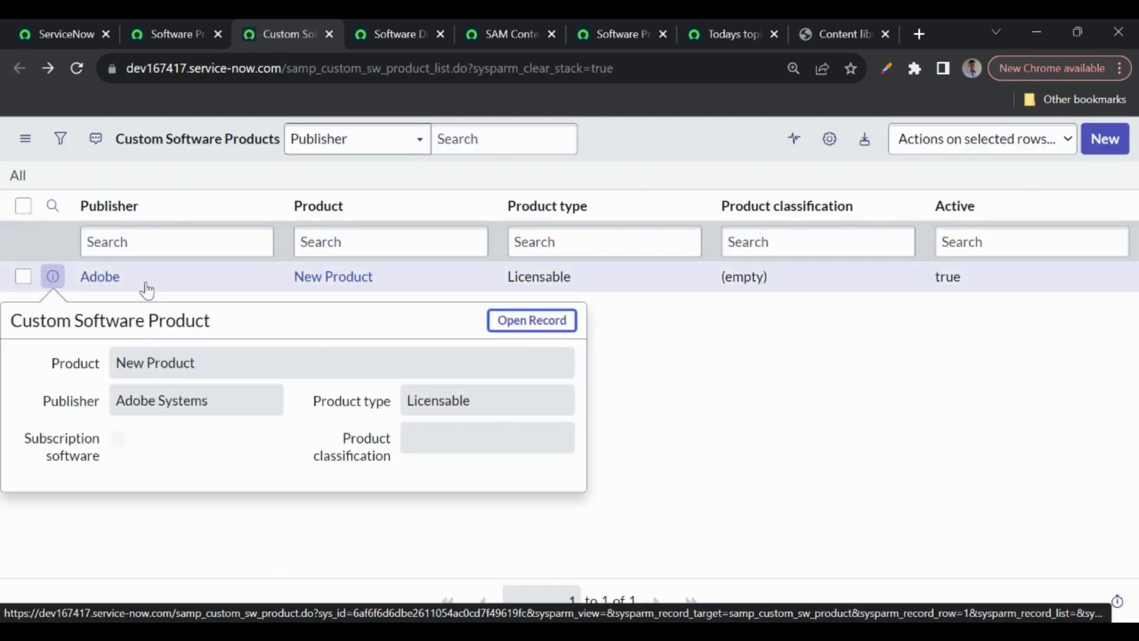
pyautogui.click(543, 328)
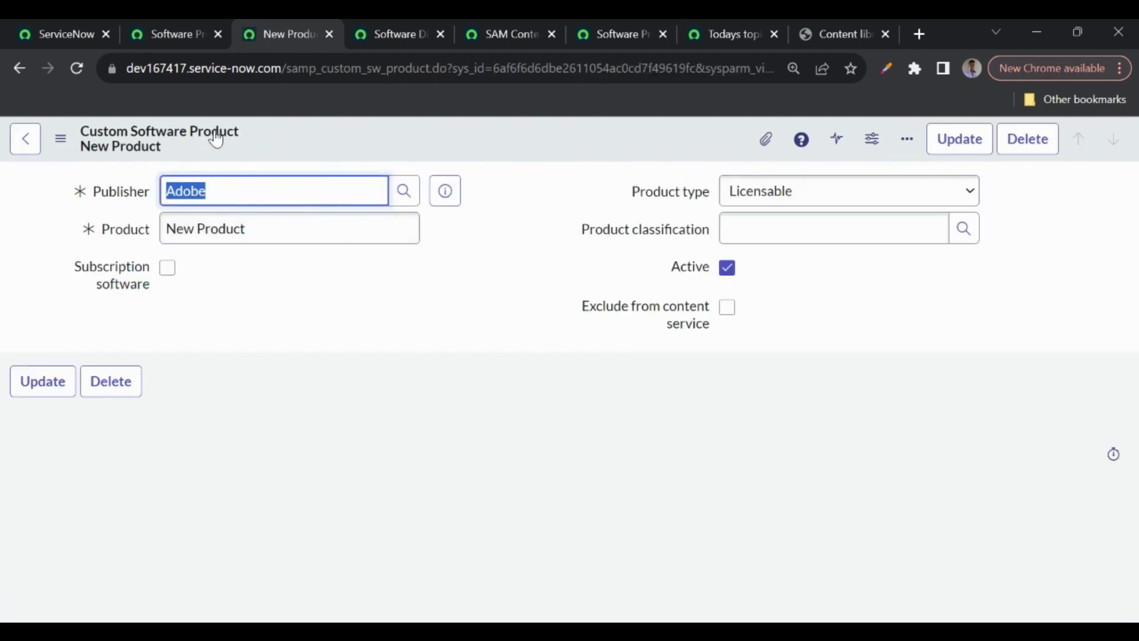
pyautogui.click(278, 293)
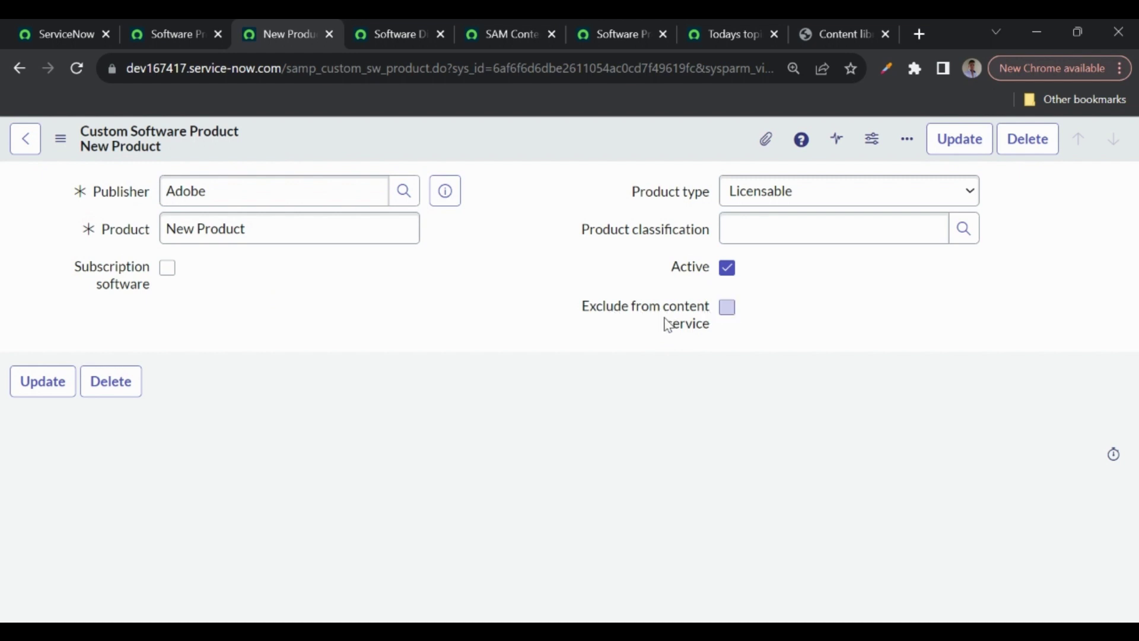
pyautogui.click(730, 310)
pyautogui.click(812, 33)
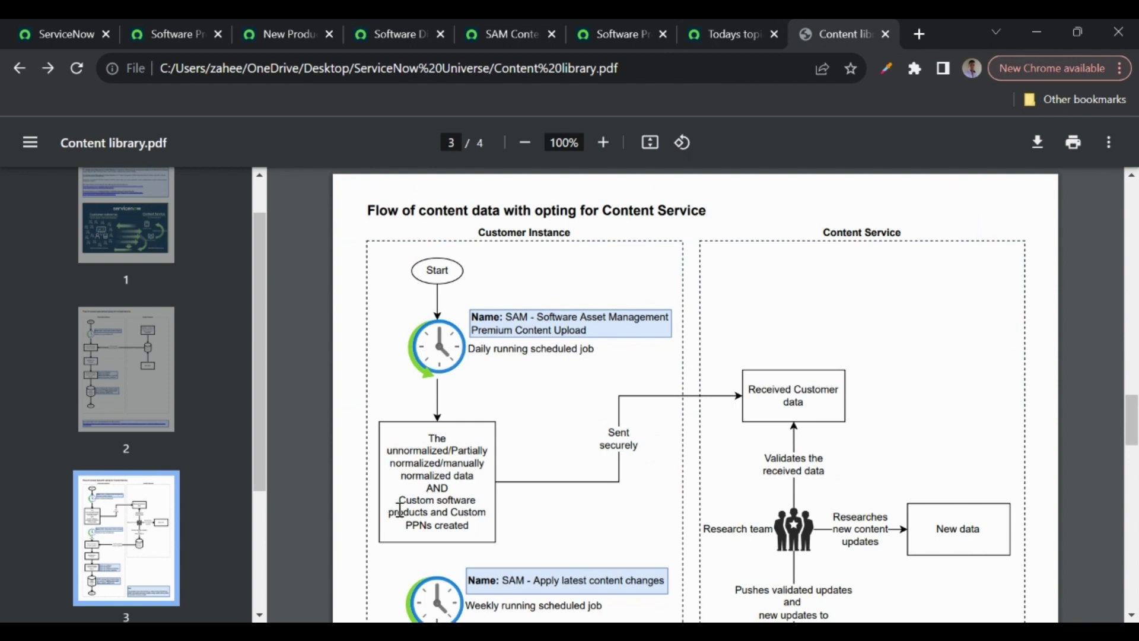
pyautogui.click(274, 41)
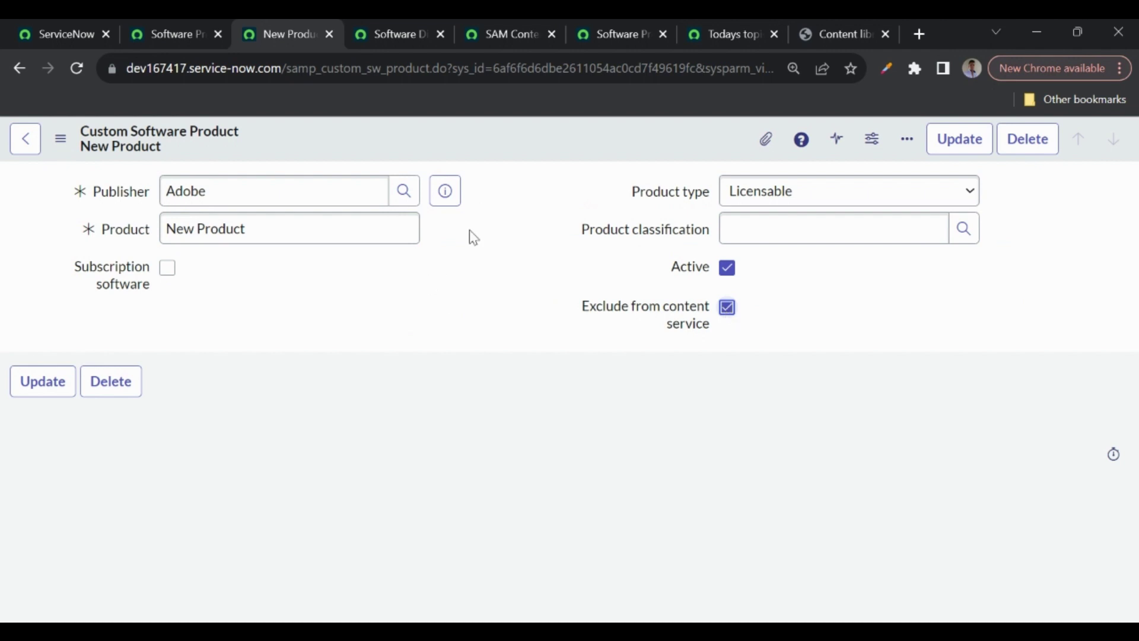
# Filter the navigator for "part num", open Custom Part Numbers in a separate browser tab and open the 54026356AT record
pyautogui.click(79, 28)
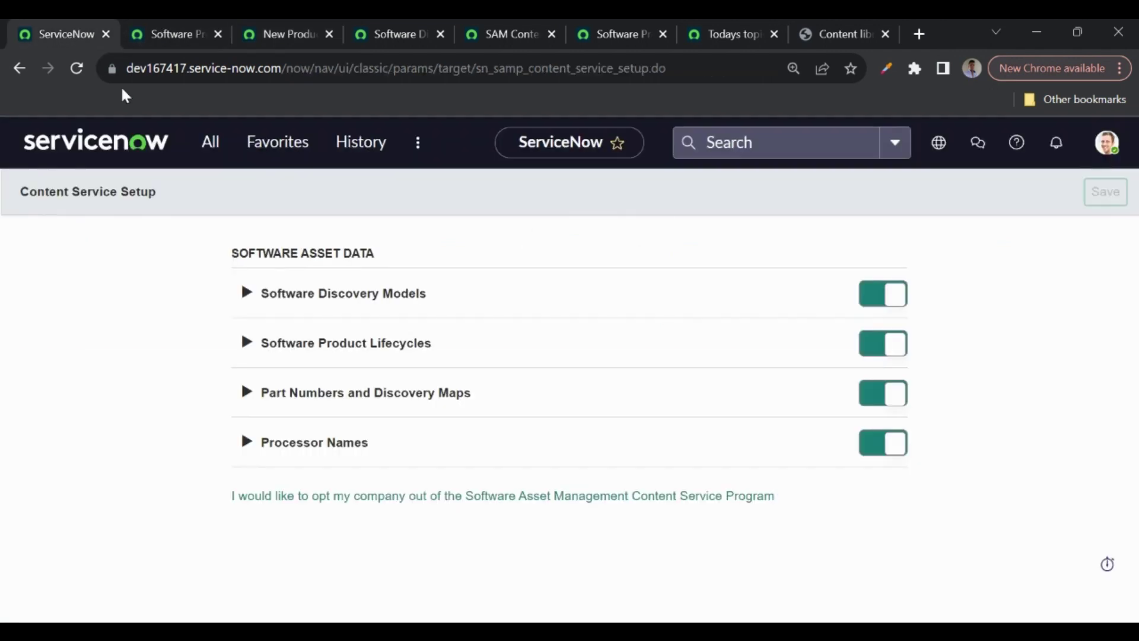
pyautogui.click(211, 149)
pyautogui.write('part num')
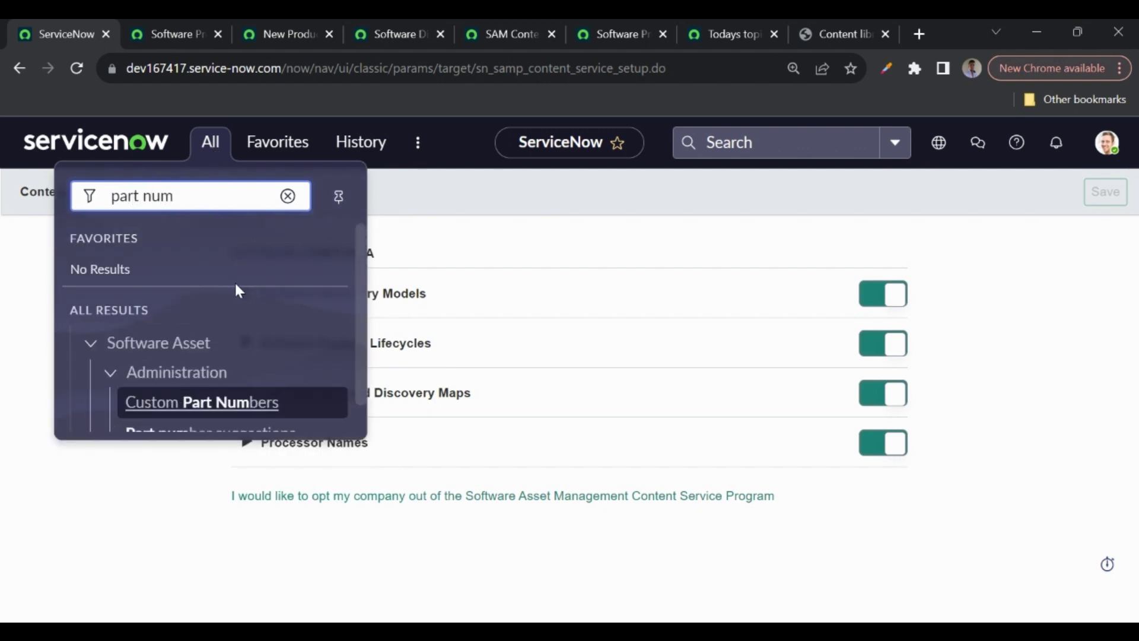
pyautogui.click(190, 375)
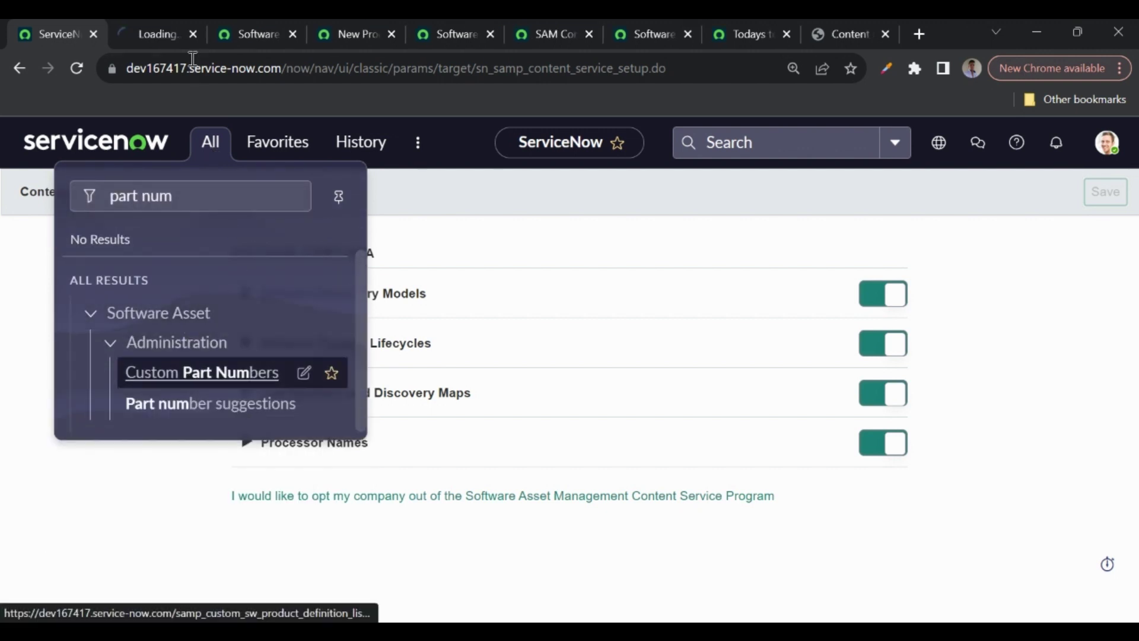
pyautogui.click(144, 27)
pyautogui.click(113, 287)
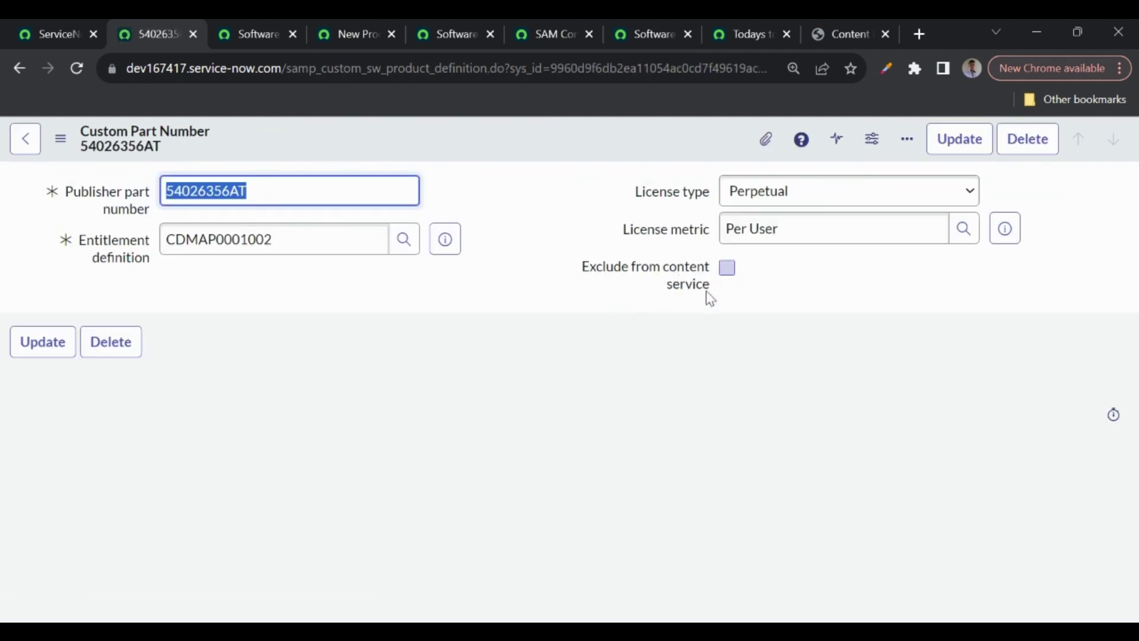
# Open the Adobe Dreamweaver CC 2017 17.1.0 software discovery model record and examine its Exclude from content service option
pyautogui.click(71, 36)
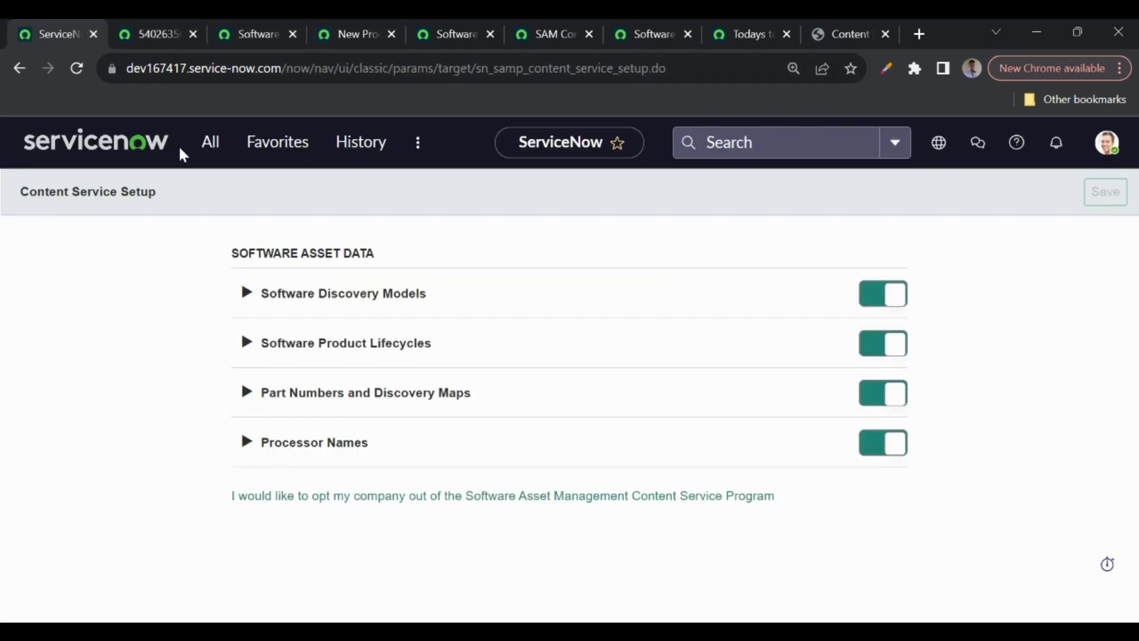
pyautogui.click(430, 35)
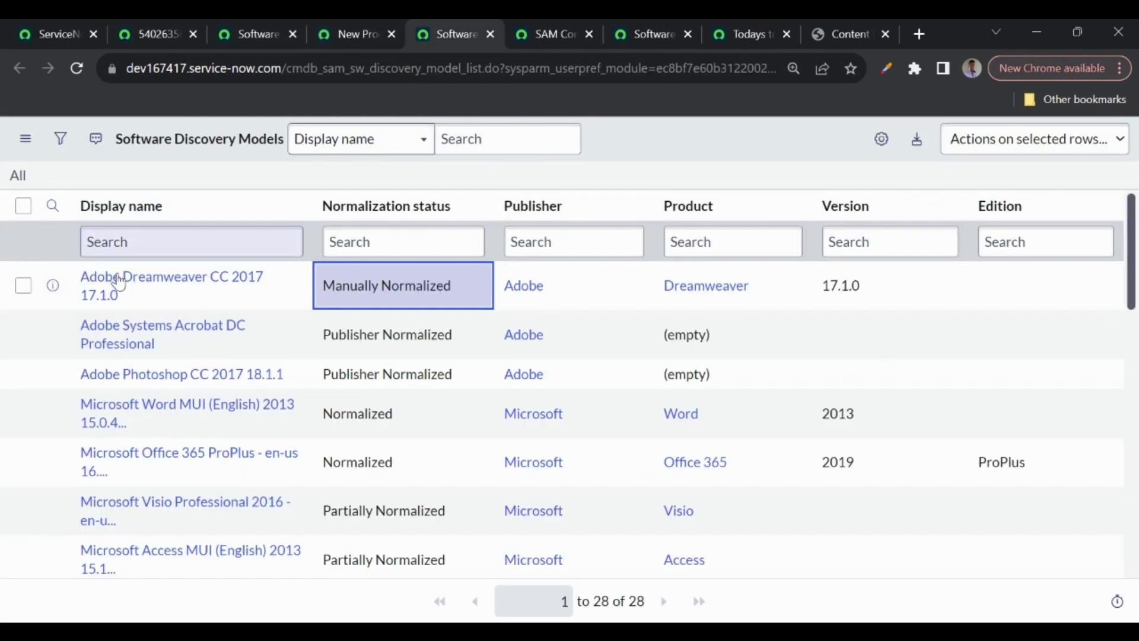
pyautogui.click(61, 289)
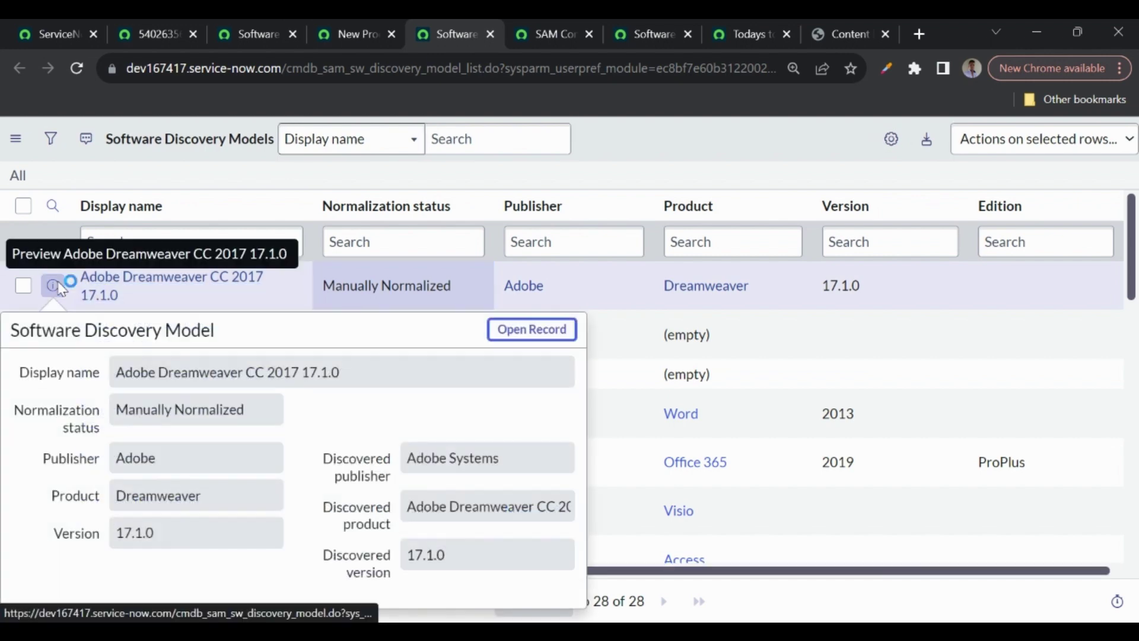
pyautogui.click(516, 337)
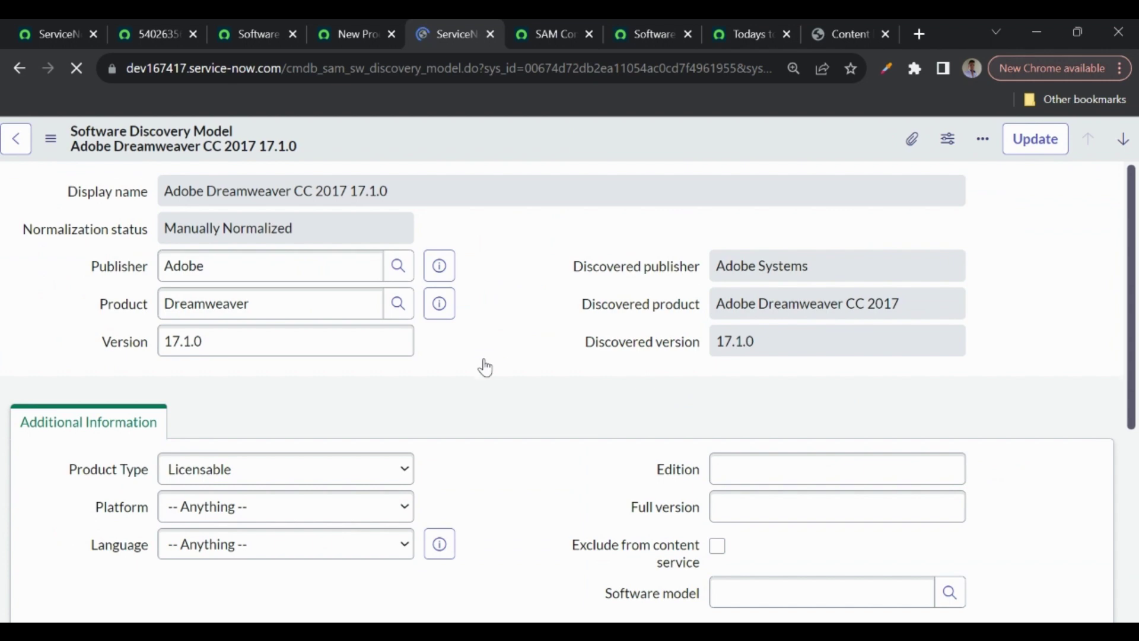
pyautogui.scroll(-3, 486, 368)
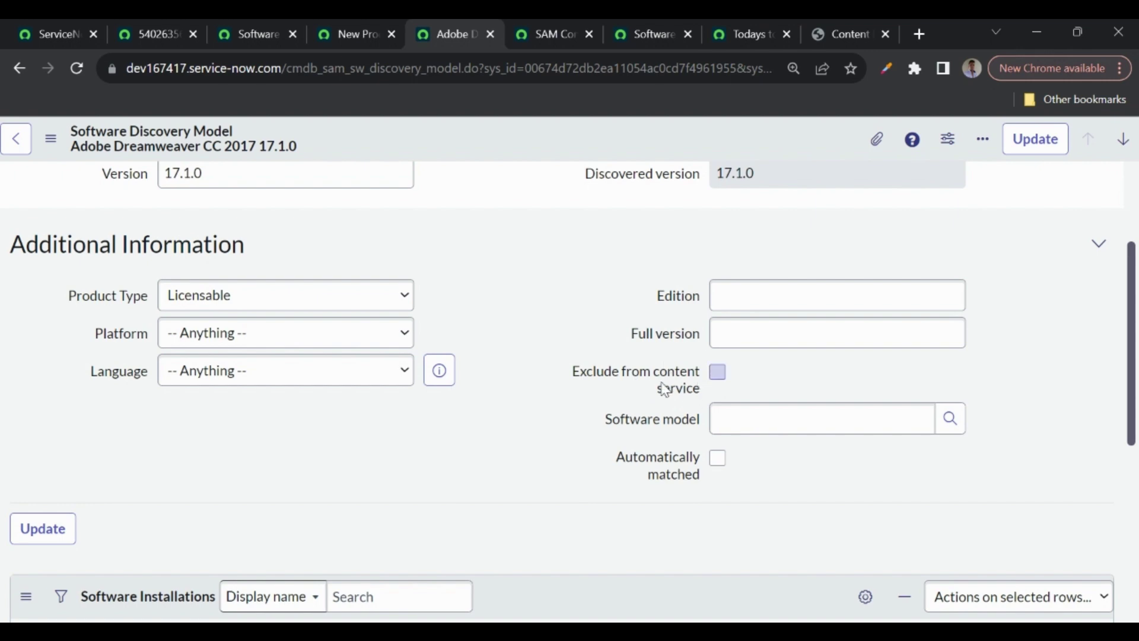
# Recheck the shared-data box in Content library.pdf, then return to the 54026356AT custom part number record and examine its publisher part number
pyautogui.click(836, 34)
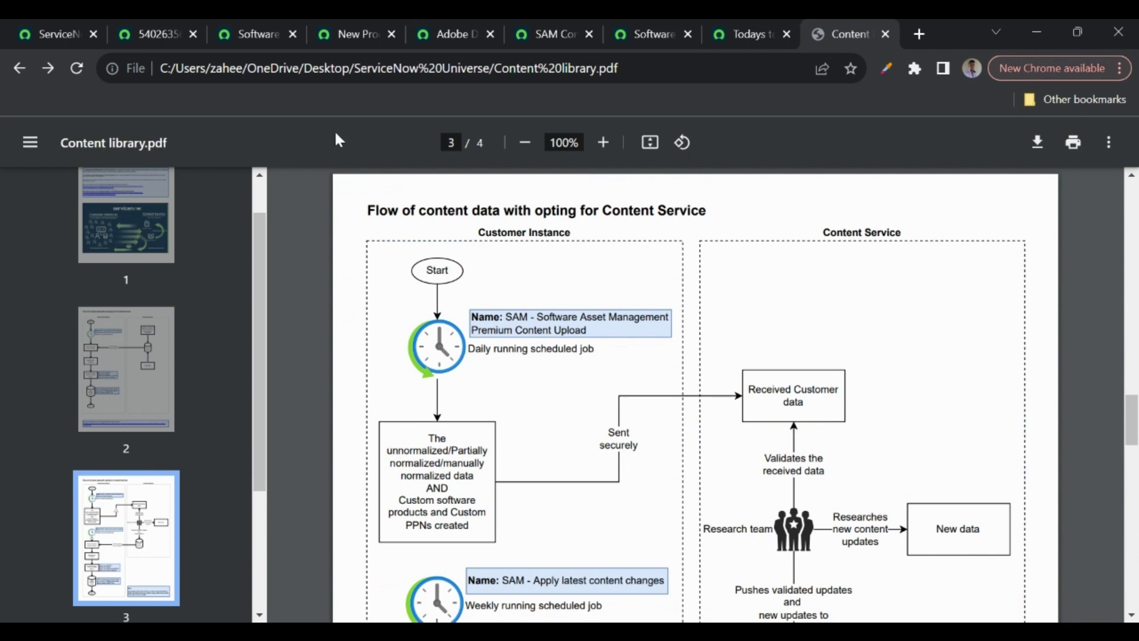
pyautogui.click(248, 39)
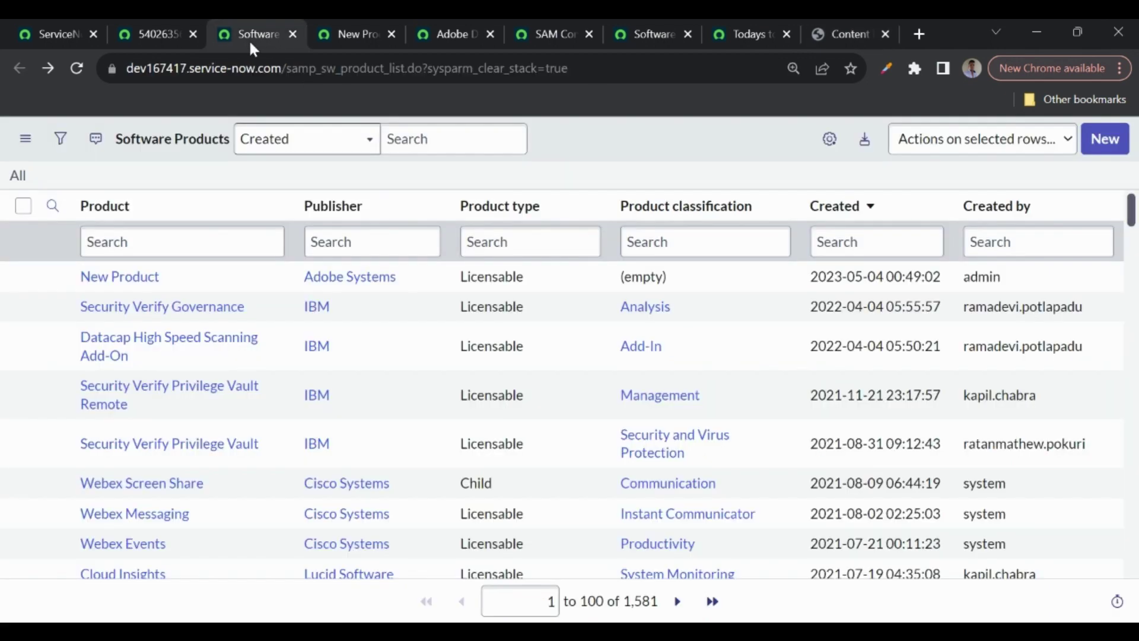
pyautogui.click(146, 34)
pyautogui.click(275, 351)
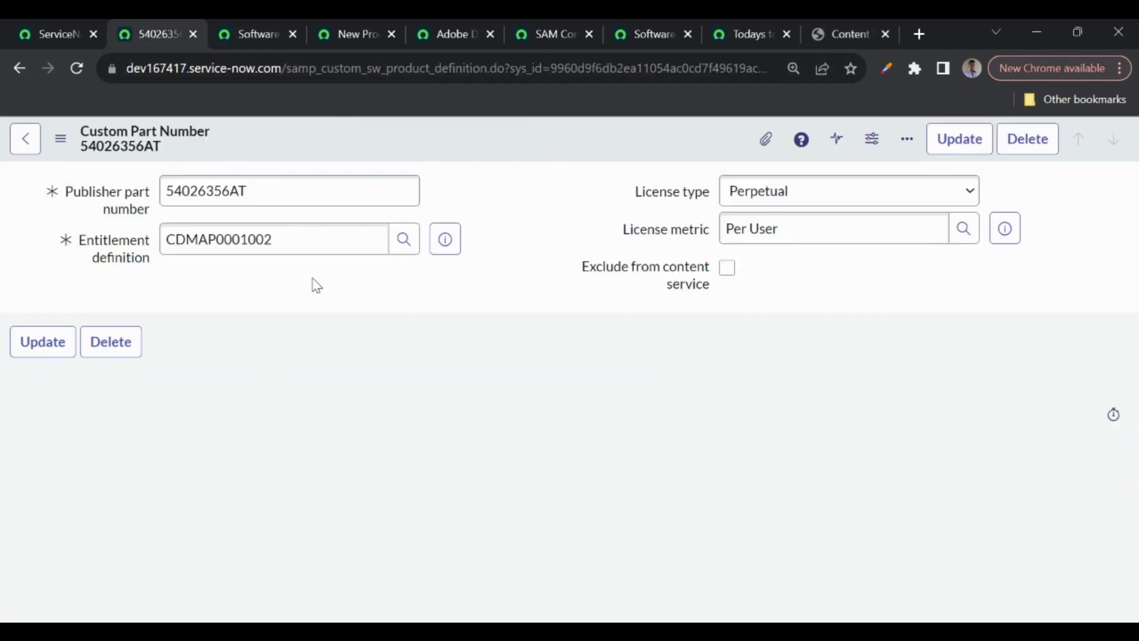
pyautogui.doubleClick(255, 189)
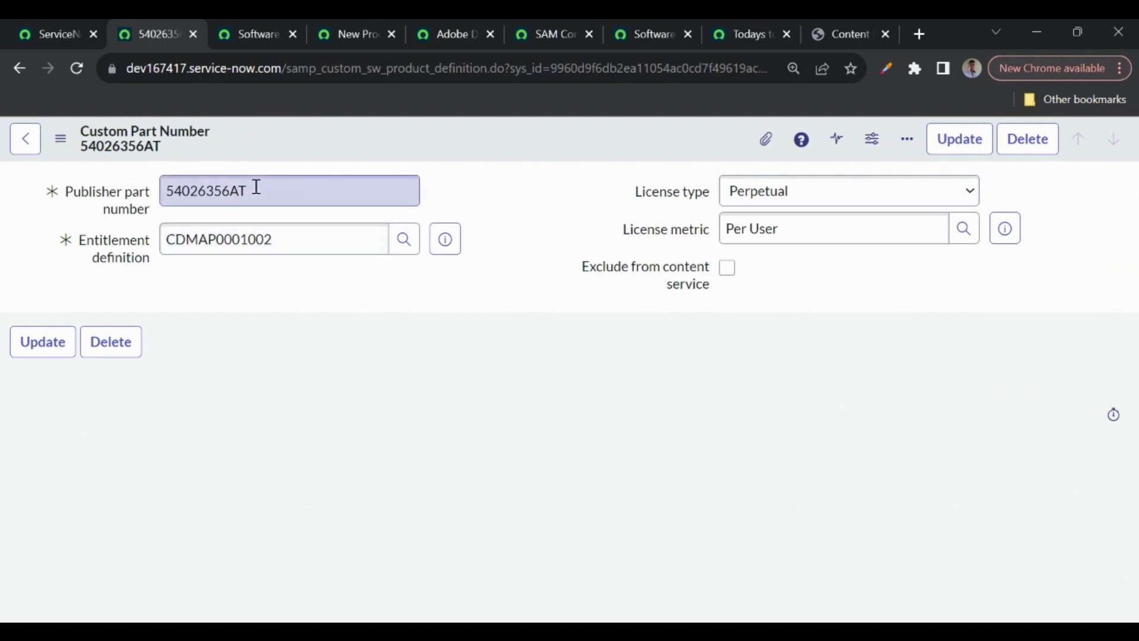
# Review the Software Products list and the New Product custom record, then examine the Received Customer data stage in Content library.pdf
pyautogui.click(260, 25)
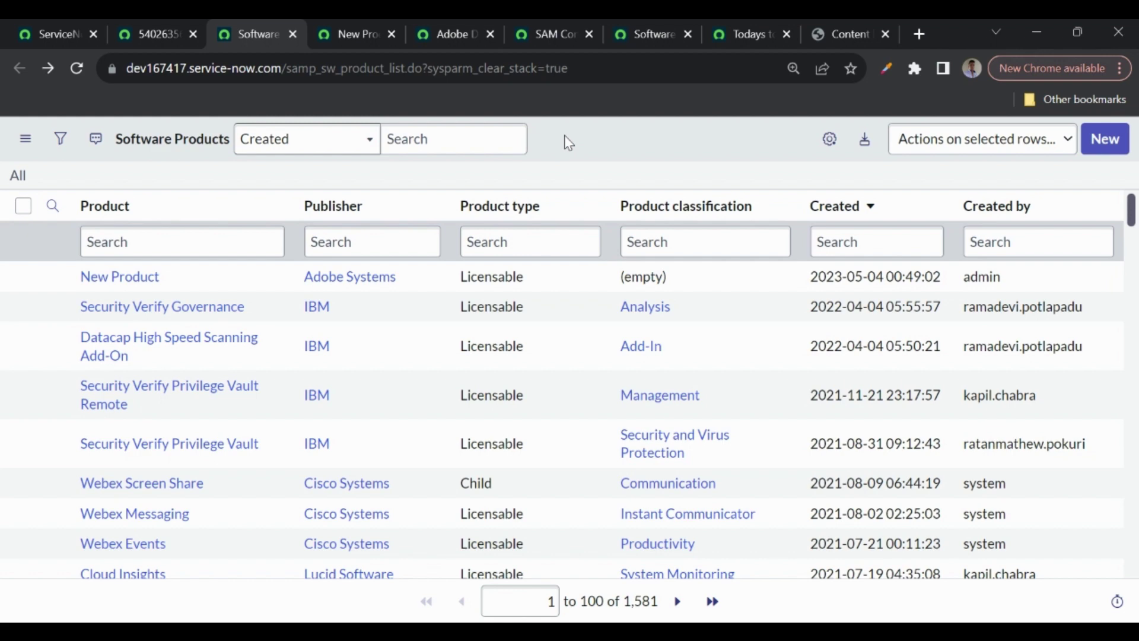
pyautogui.click(349, 34)
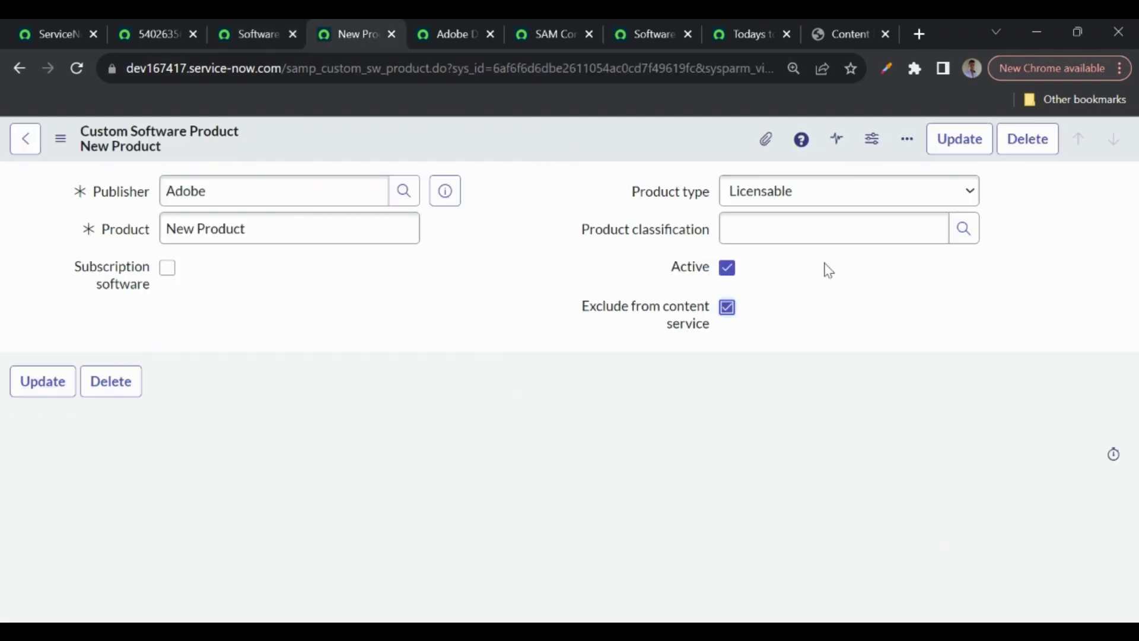
pyautogui.click(833, 29)
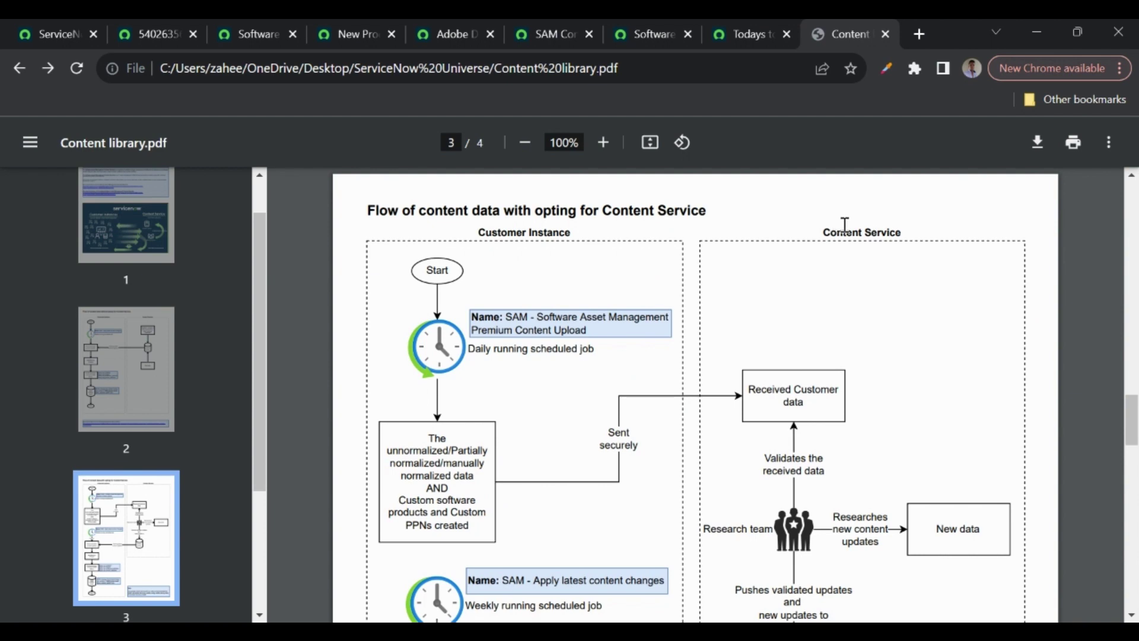
pyautogui.scroll(-1, 823, 370)
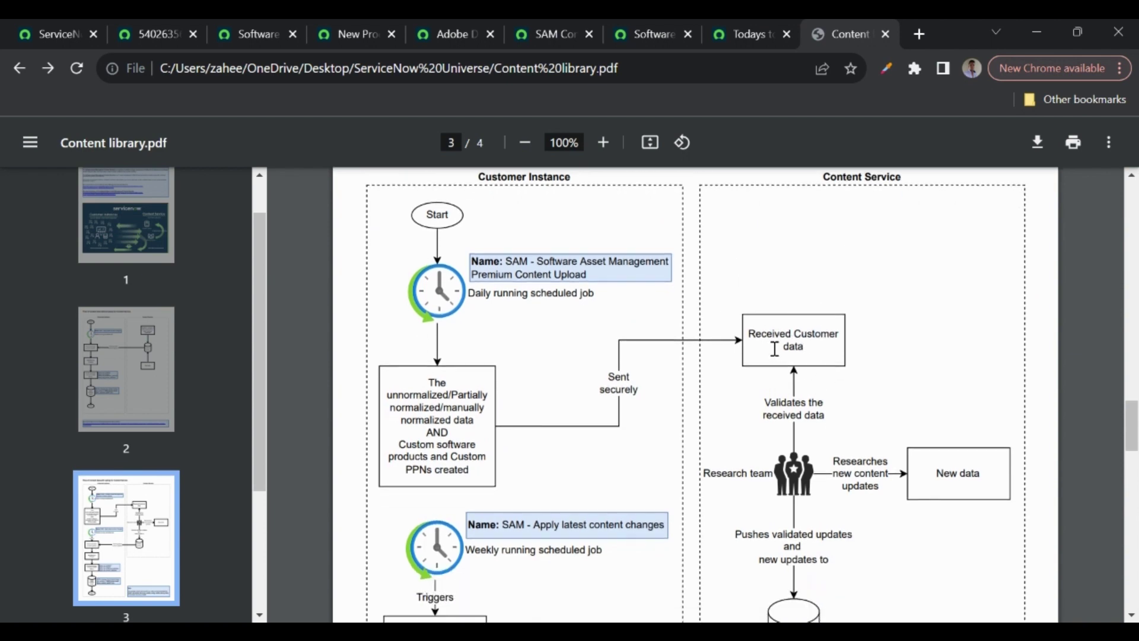